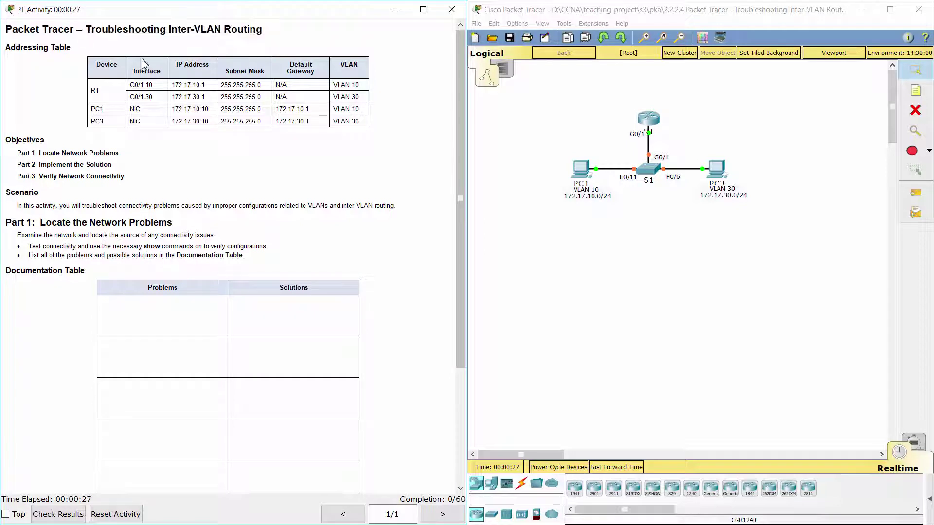
# Read the Addressing Table, Scenario and Part 1: Locate the Network Problems sections of the instructions
pyautogui.moveTo(20, 47); pyautogui.dragTo(88, 46)
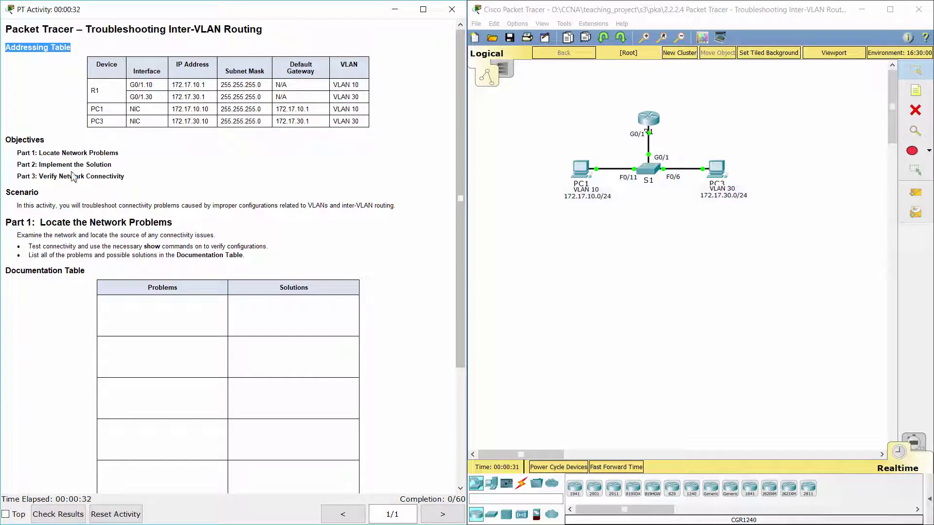
pyautogui.moveTo(17, 206); pyautogui.dragTo(425, 211)
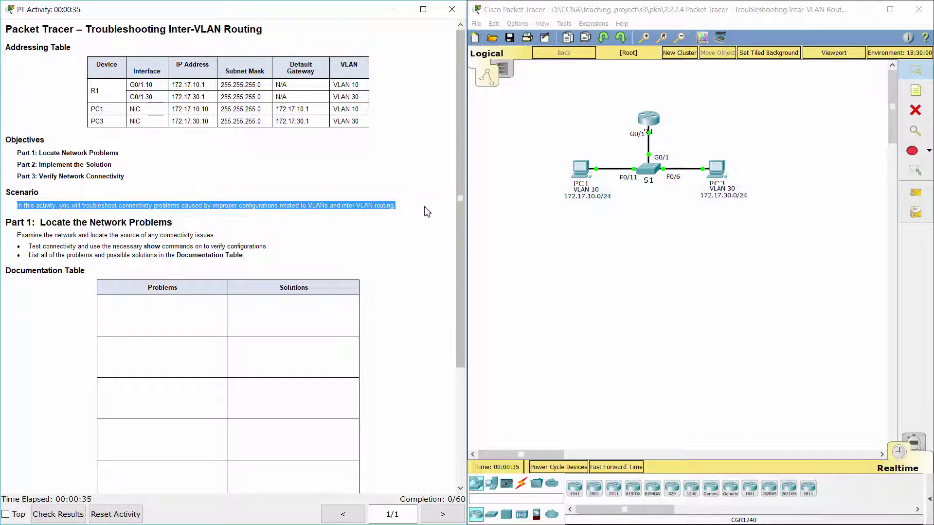
pyautogui.click(340, 218)
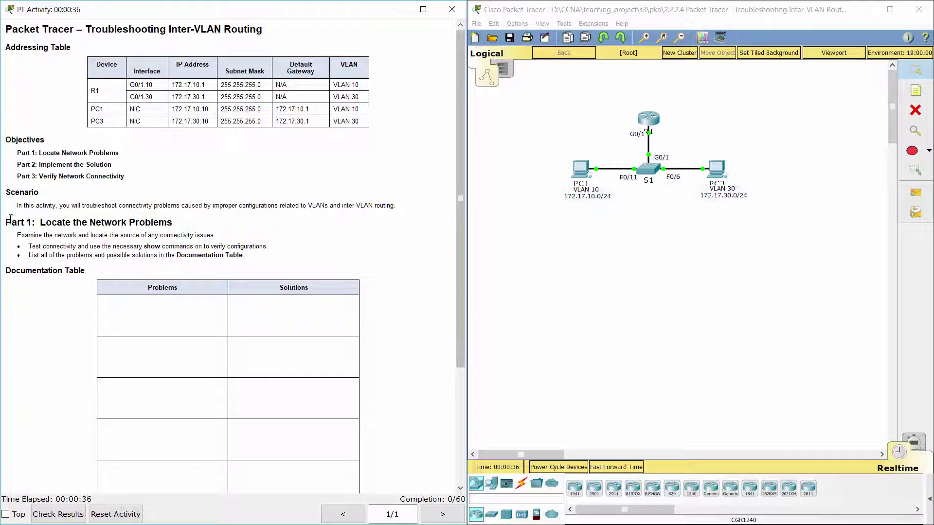
pyautogui.moveTo(24, 226); pyautogui.dragTo(184, 225)
pyautogui.click(201, 235)
# Run show ip interface brief in privileged mode on R1's command line
pyautogui.click(648, 122)
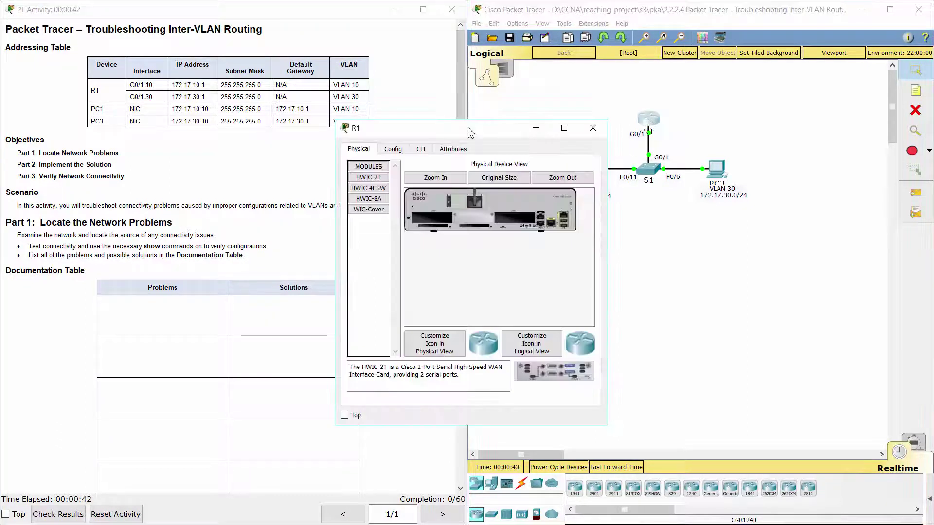
pyautogui.moveTo(471, 132); pyautogui.dragTo(538, 68)
pyautogui.click(485, 84)
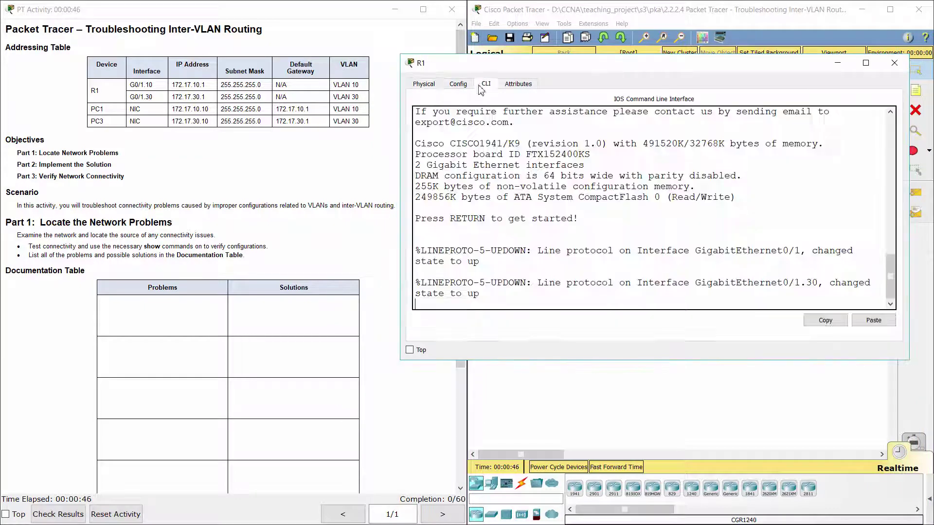
pyautogui.press('Return')
pyautogui.write('ena')
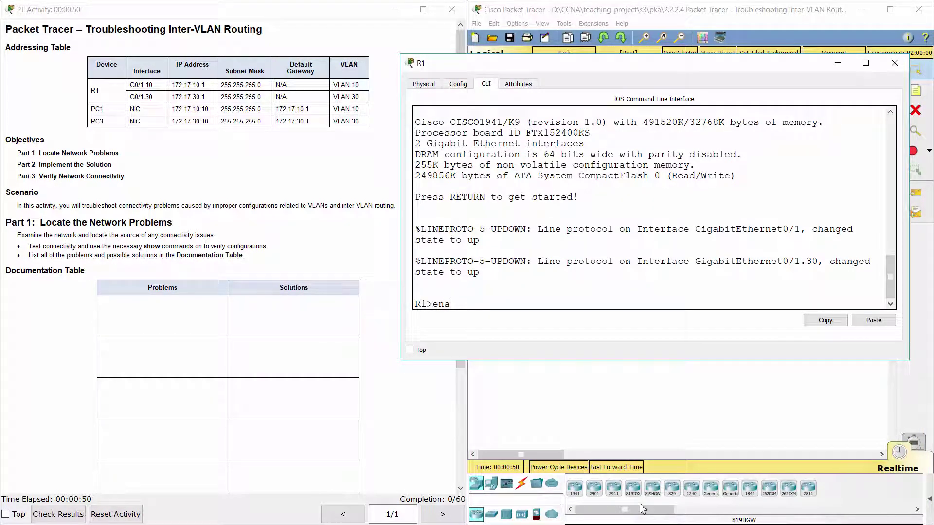
pyautogui.press('Return')
pyautogui.write('sh')
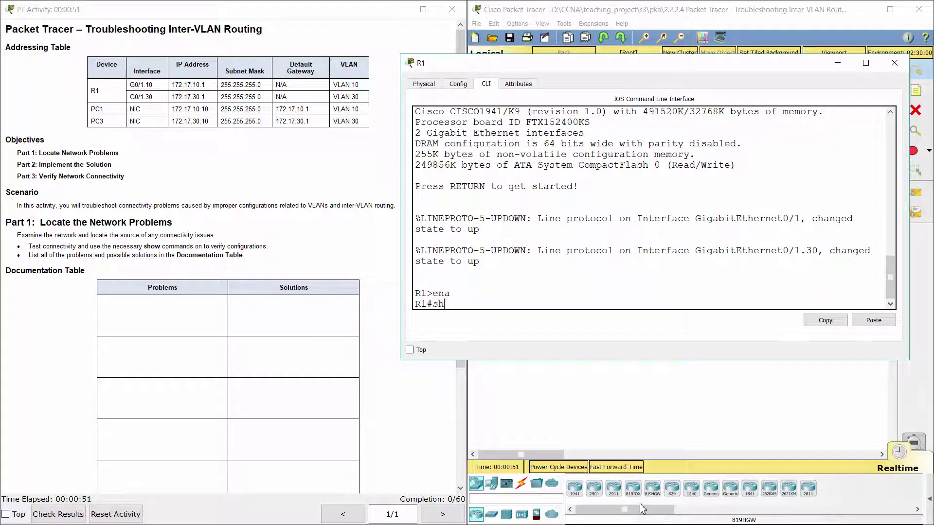
pyautogui.write('ow ip interface ')
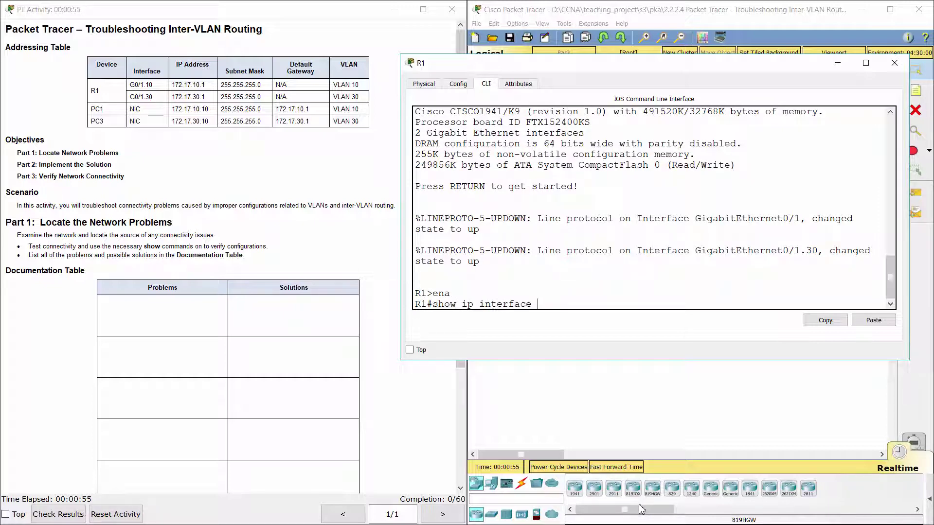
pyautogui.write('brief')
pyautogui.press('Return')
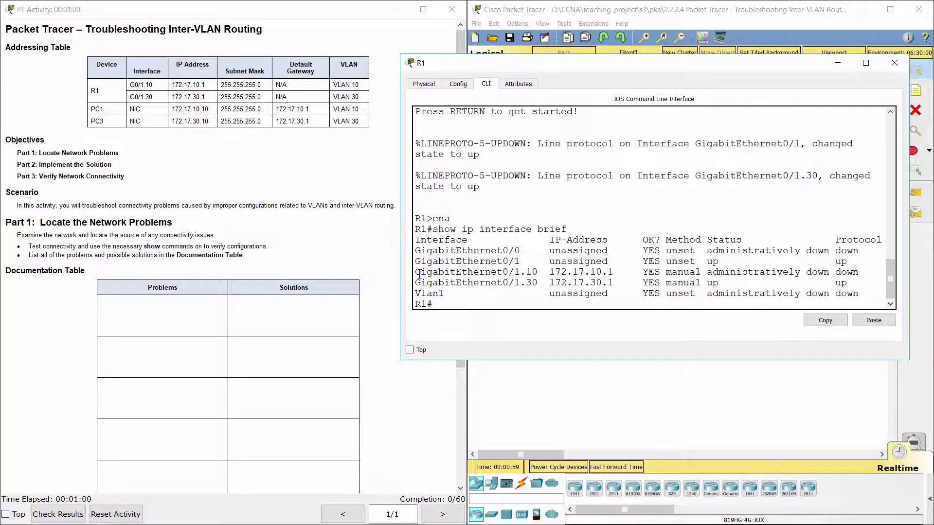
# Note G0/1.10 is administratively down, then run show interfaces on R1
pyautogui.moveTo(417, 273); pyautogui.dragTo(871, 275)
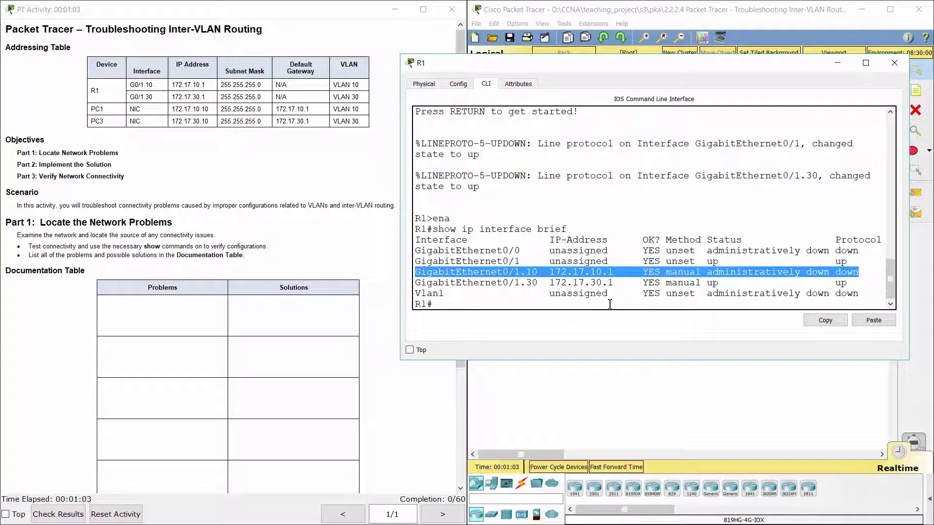
pyautogui.click(526, 310)
pyautogui.write('show interface')
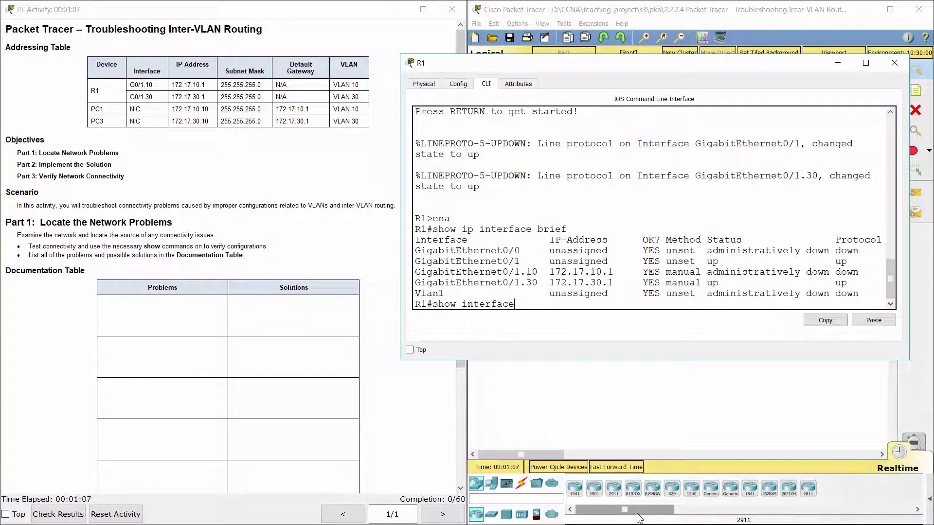
pyautogui.write('s')
pyautogui.press('Return')
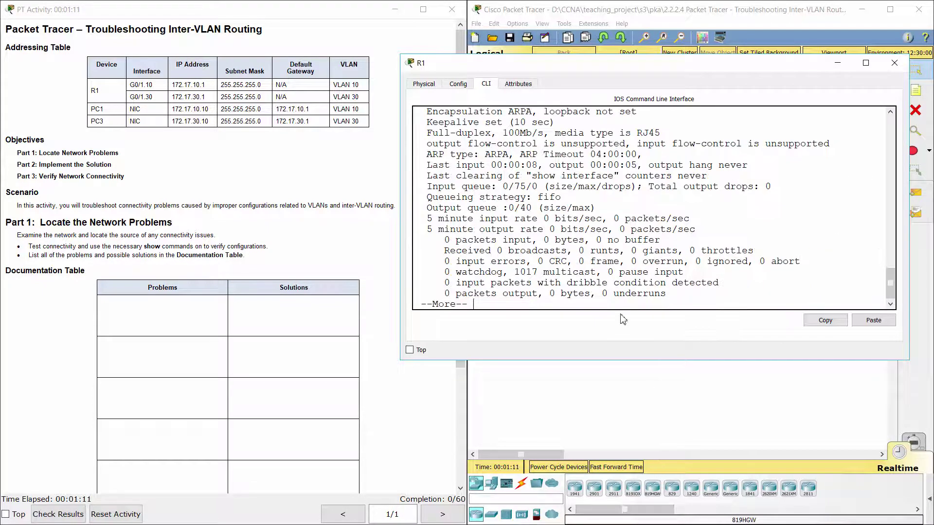
# Find G0/1.10 tagged VLAN ID 30 and compare it with its addressing table row
pyautogui.press('space')
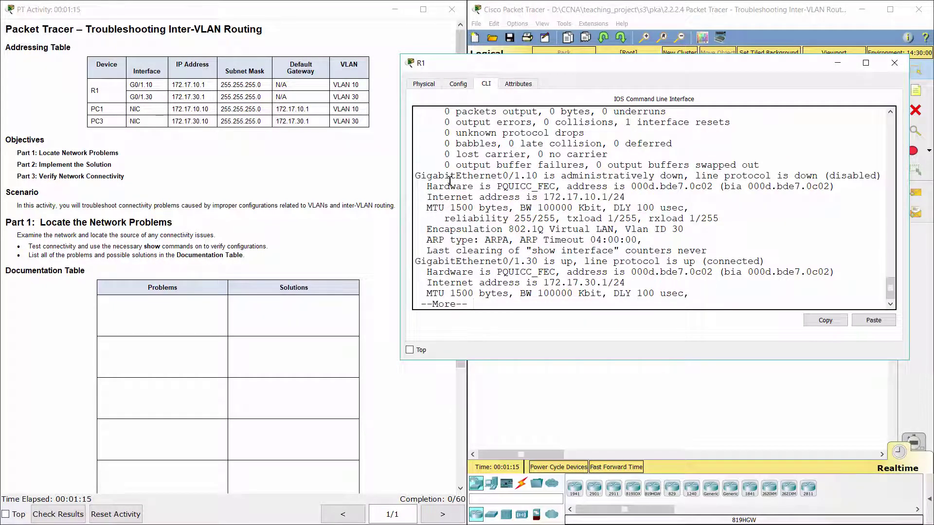
pyautogui.moveTo(416, 176); pyautogui.dragTo(540, 177)
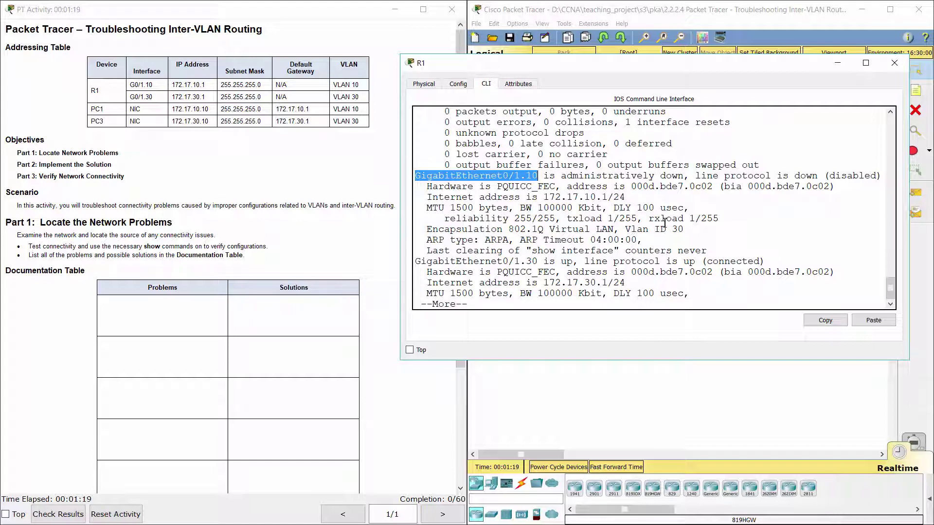
pyautogui.moveTo(655, 229); pyautogui.dragTo(685, 229)
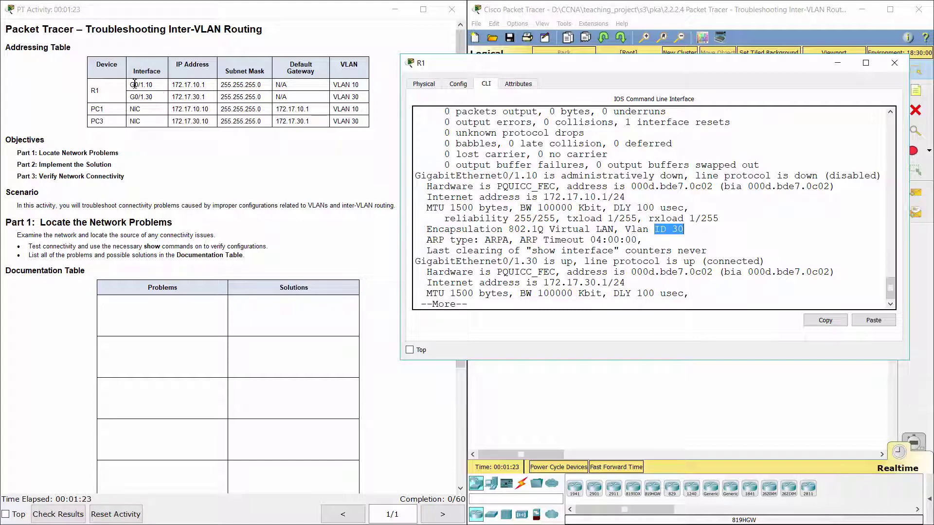
pyautogui.moveTo(135, 84); pyautogui.dragTo(366, 85)
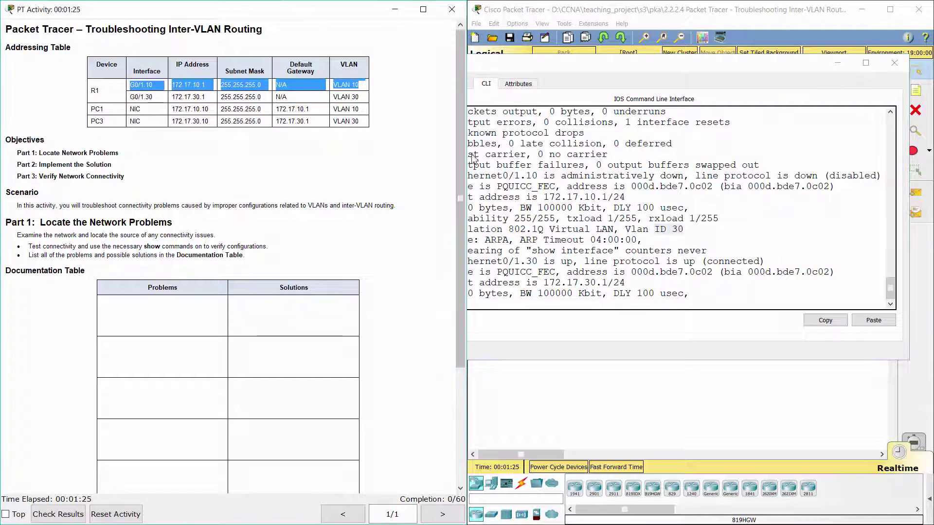
pyautogui.click(727, 271)
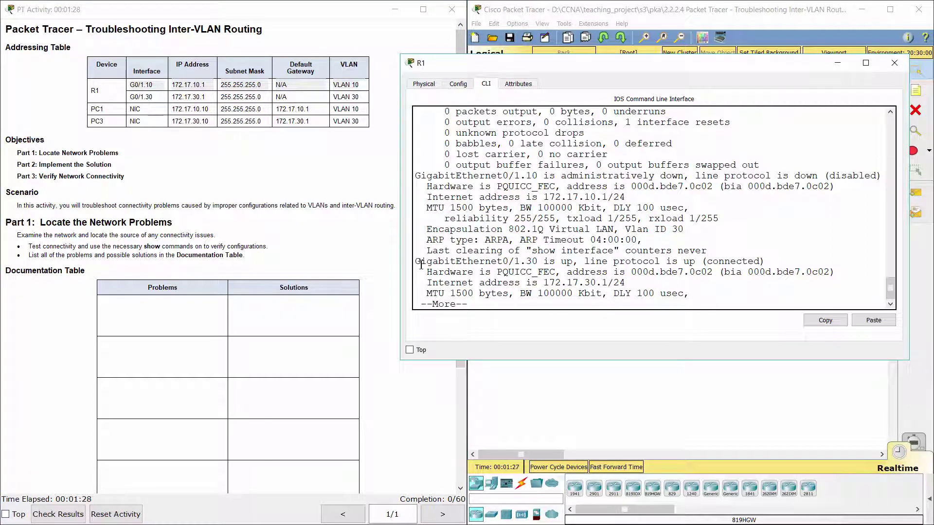
# Find G0/1.30 tagged VLAN ID 10 and compare it with its addressing table row
pyautogui.moveTo(417, 263); pyautogui.dragTo(538, 261)
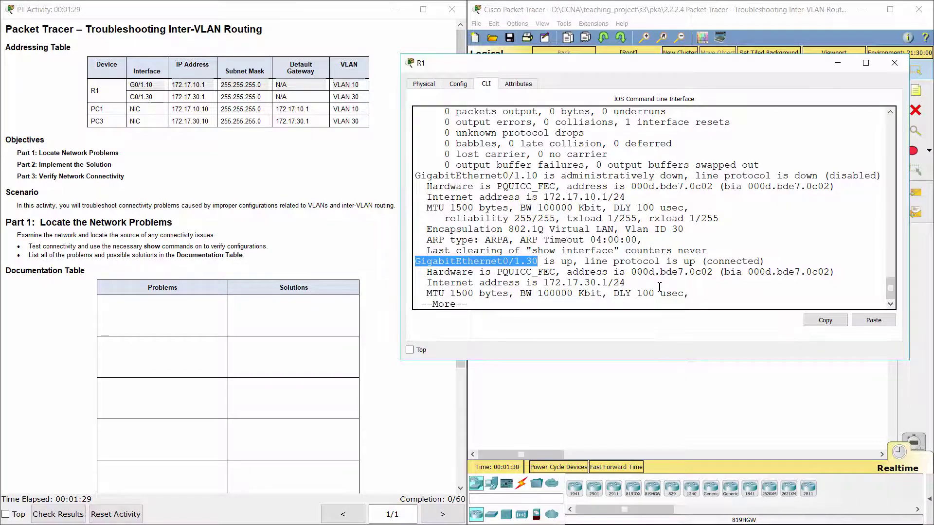
pyautogui.press('space')
pyautogui.scroll(10, 413, 227)
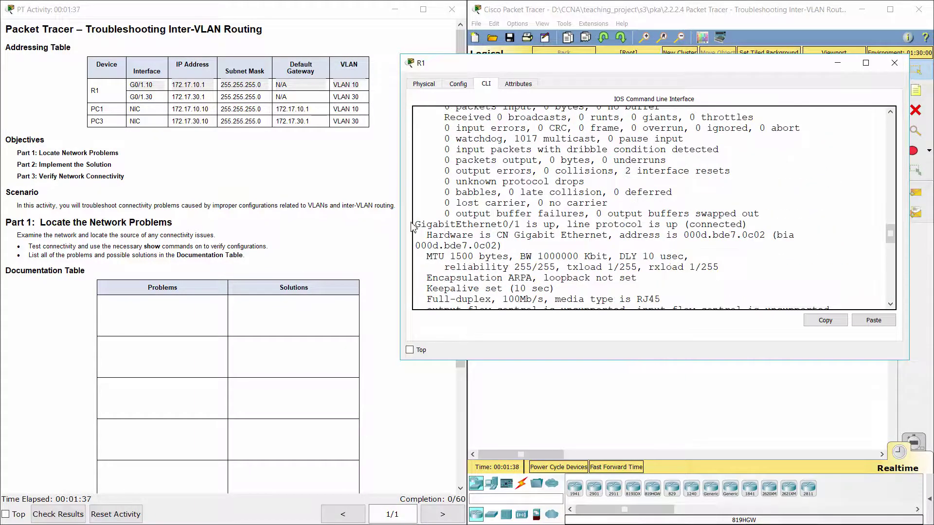
pyautogui.moveTo(413, 227); pyautogui.dragTo(521, 225)
pyautogui.scroll(-2, 521, 225)
pyautogui.moveTo(897, 239); pyautogui.dragTo(894, 283)
pyautogui.moveTo(415, 187); pyautogui.dragTo(538, 187)
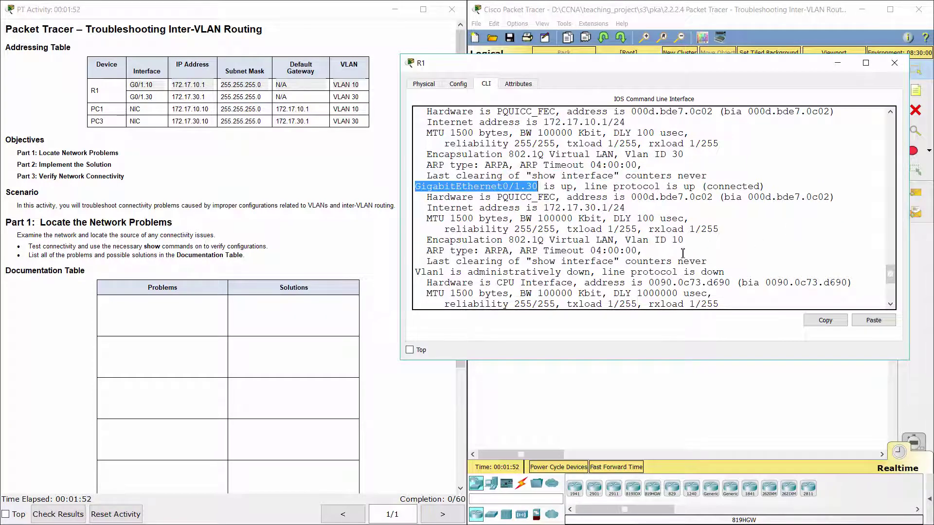
pyautogui.moveTo(655, 240); pyautogui.dragTo(684, 240)
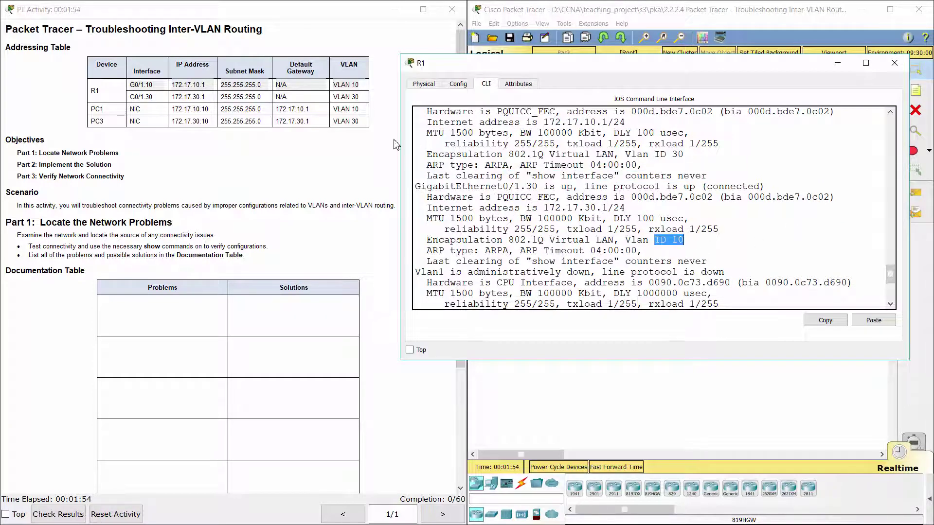
pyautogui.moveTo(366, 98); pyautogui.dragTo(130, 97)
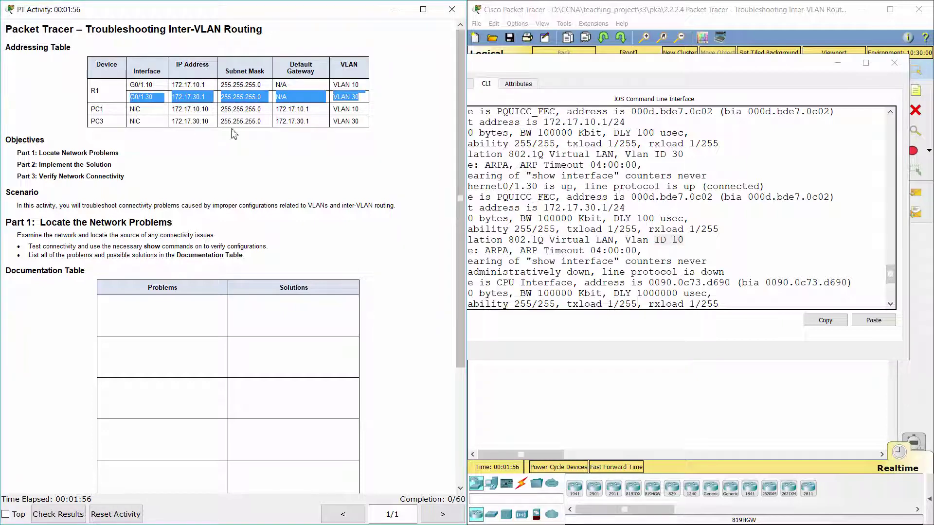
pyautogui.click(664, 302)
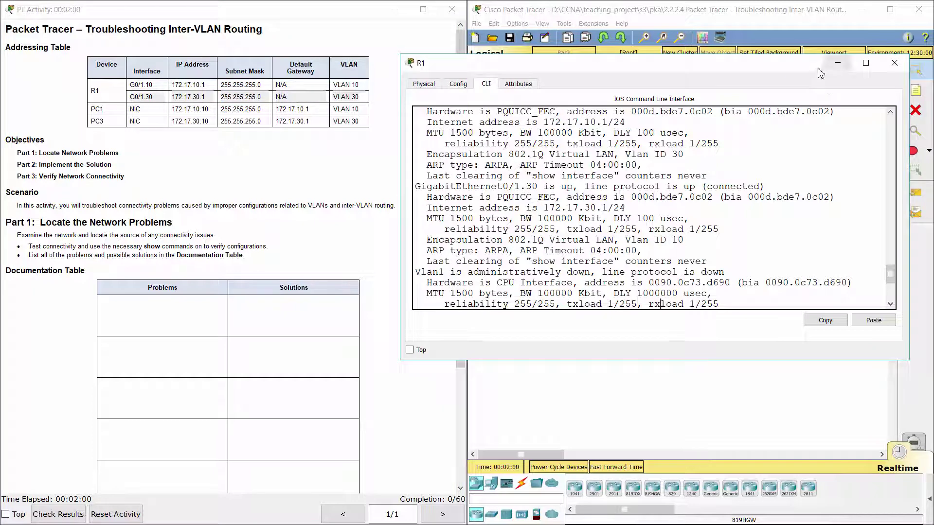
pyautogui.click(758, 31)
# Run show interfaces trunk in S1's privileged mode, which lists no trunk ports
pyautogui.click(656, 171)
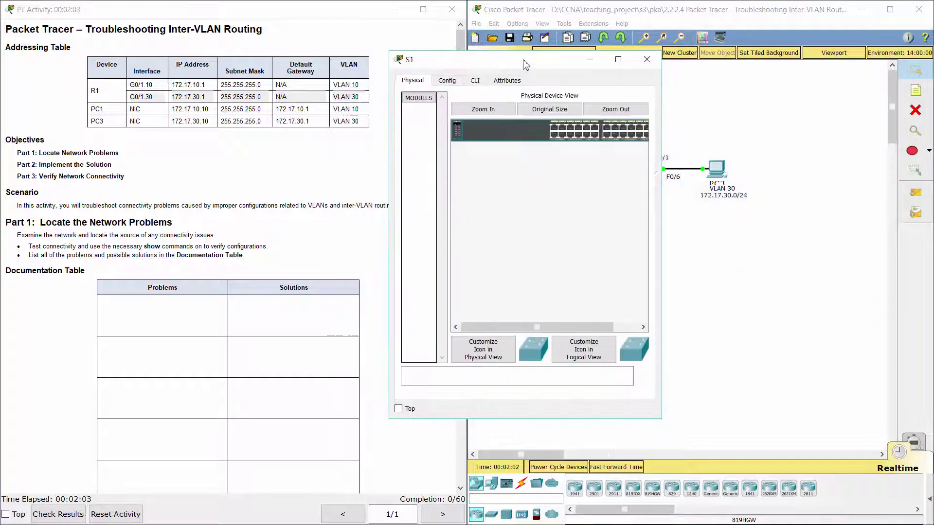
pyautogui.moveTo(660, 147); pyautogui.dragTo(906, 148)
pyautogui.click(475, 80)
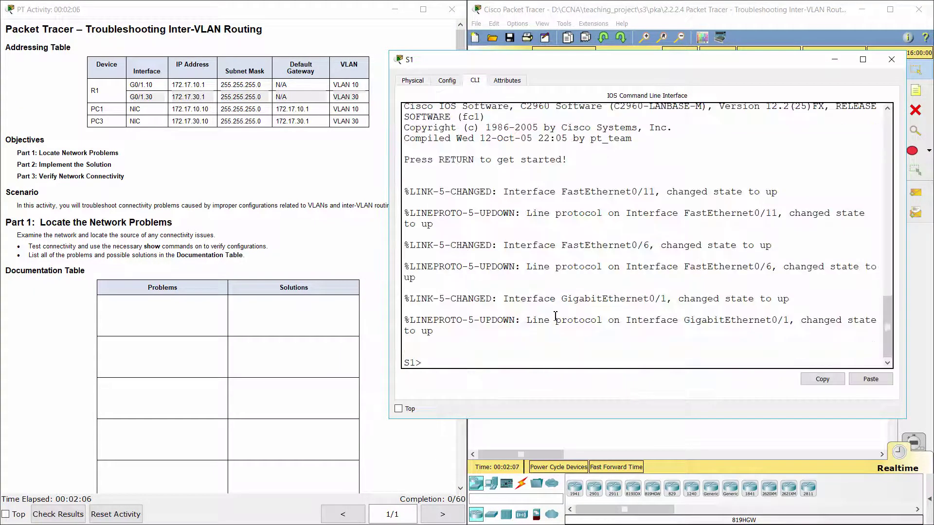
pyautogui.write('ena')
pyautogui.press('Return')
pyautogui.write('show')
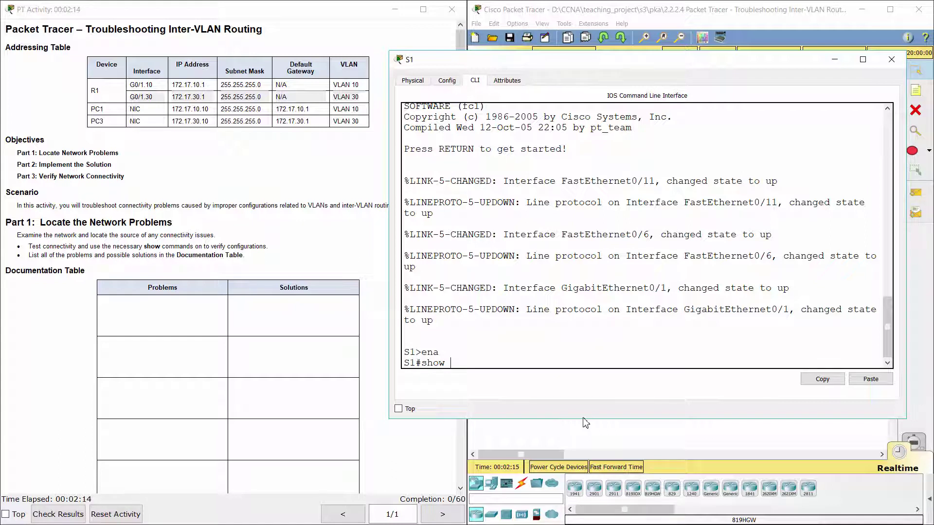
pyautogui.write('terfaces trunk')
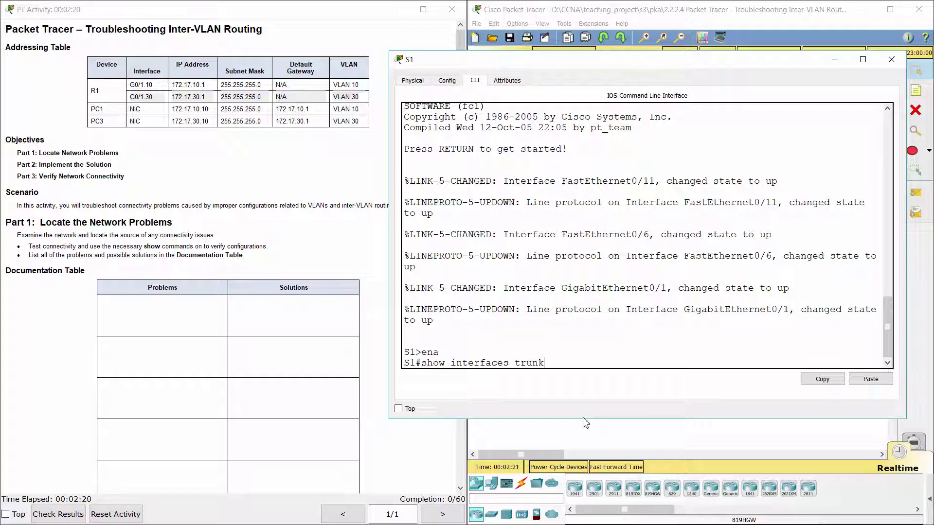
pyautogui.press('Return')
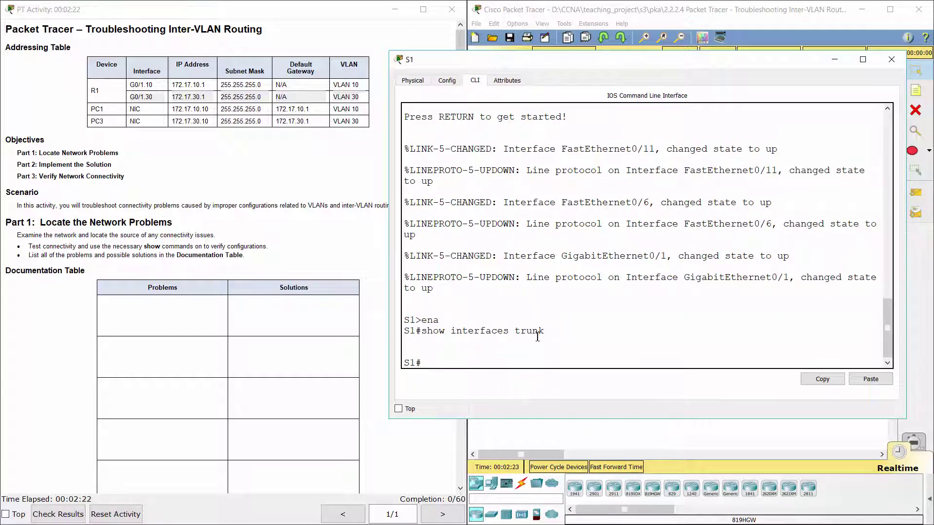
pyautogui.click(681, 435)
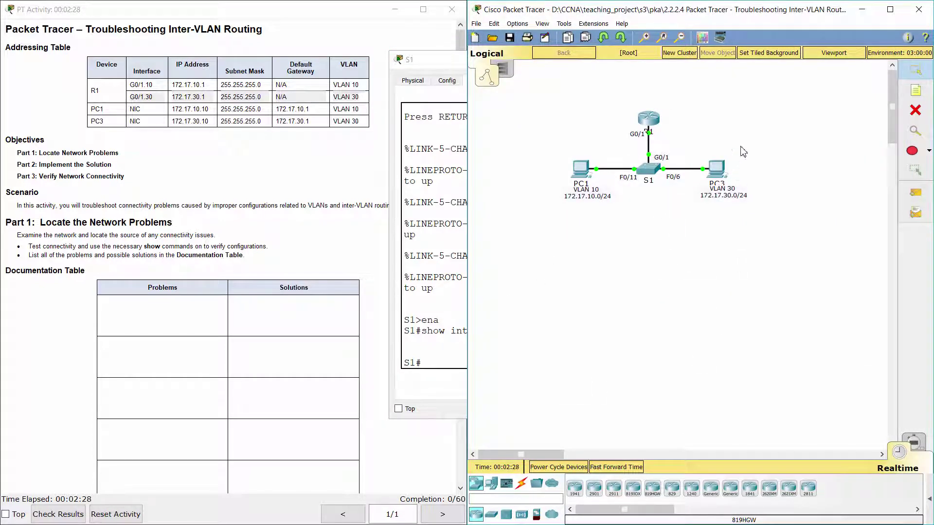
# Compare PC3's configured default gateway with the gateway listed in the addressing table
pyautogui.click(719, 171)
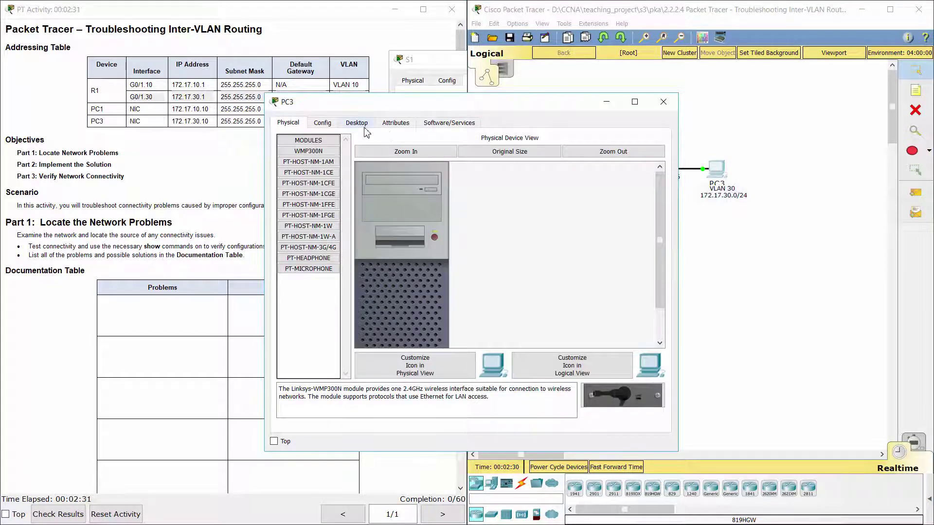
pyautogui.click(364, 128)
pyautogui.click(326, 163)
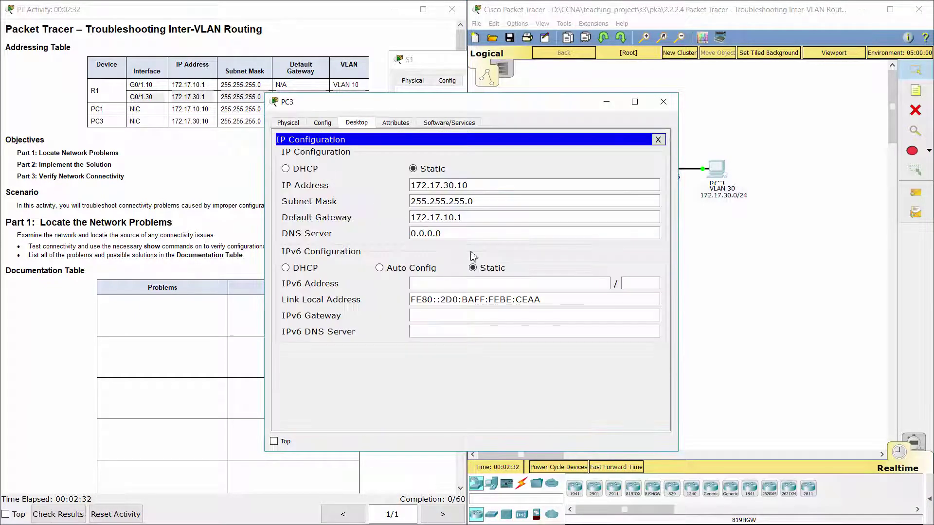
pyautogui.moveTo(485, 220); pyautogui.dragTo(383, 219)
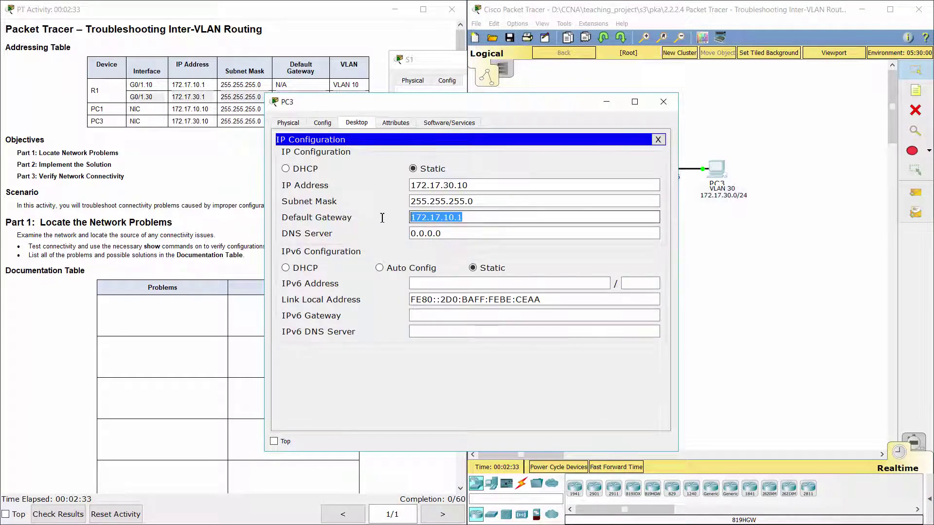
pyautogui.click(238, 167)
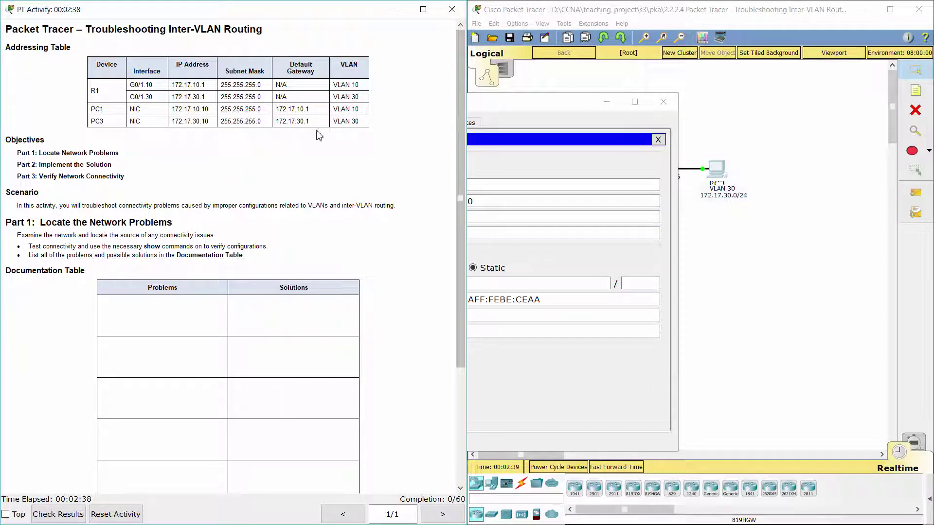
pyautogui.moveTo(316, 124); pyautogui.dragTo(280, 124)
pyautogui.hotkey('alt', 'Tab')
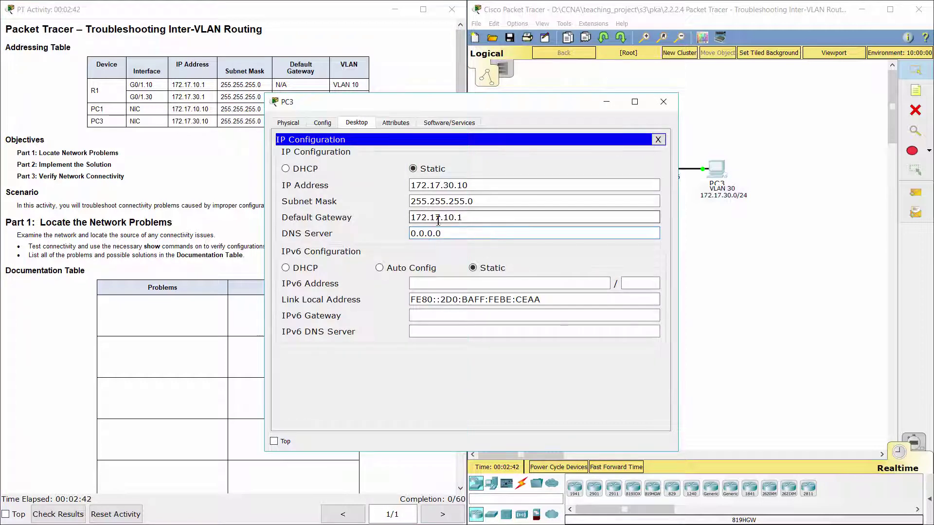
# Scroll the instructions to Part 2: Implement the Solutions and bring up R1's command line
pyautogui.click(261, 286)
pyautogui.scroll(-2, 198, 292)
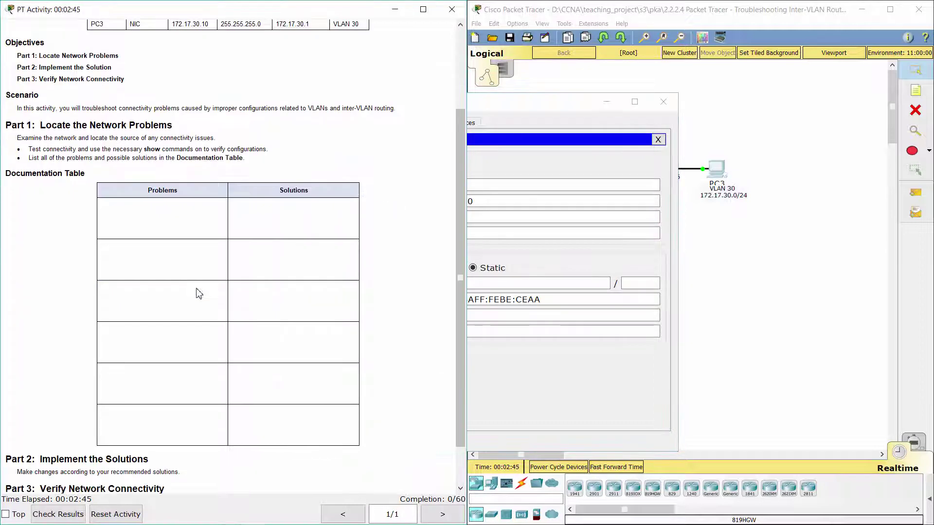
pyautogui.scroll(-1, 200, 298)
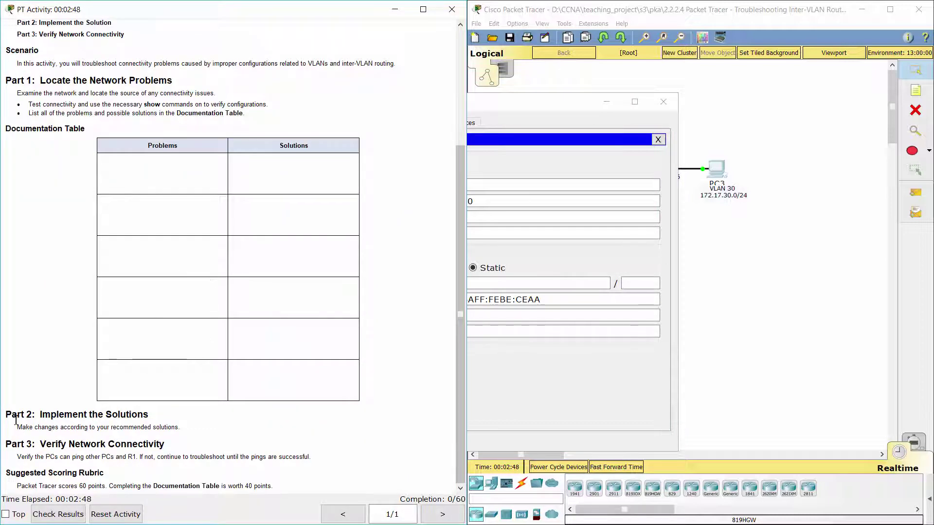
pyautogui.moveTo(9, 415); pyautogui.dragTo(328, 410)
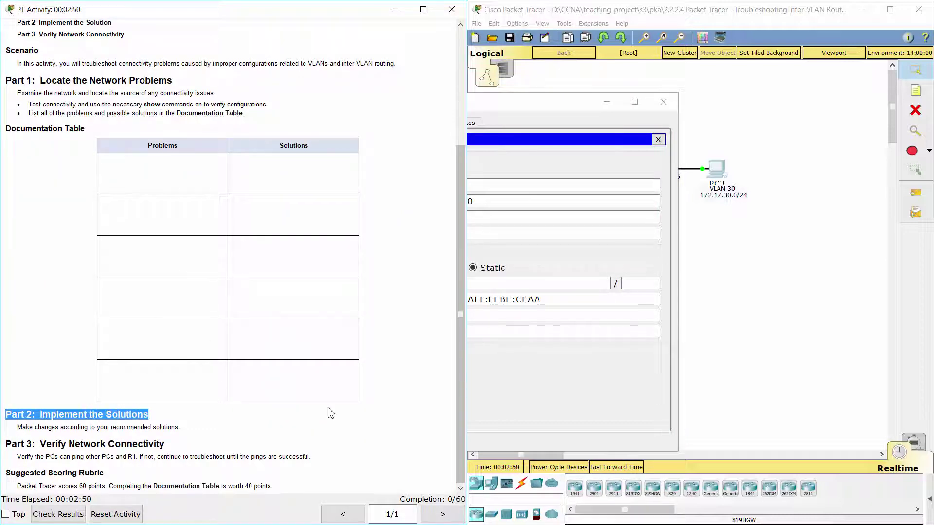
pyautogui.click(715, 250)
pyautogui.click(660, 120)
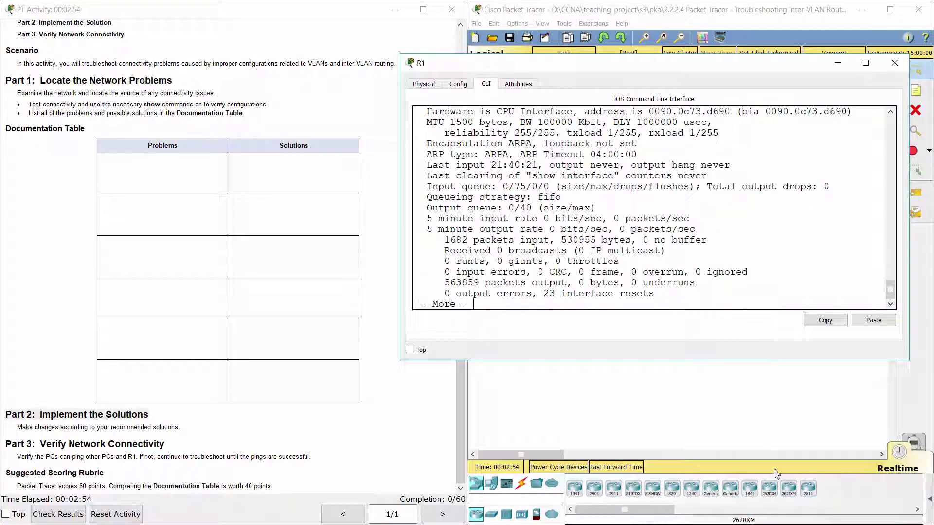
# In global config, enable G0/1.10 with no shutdown and remove its dot1q encapsulation
pyautogui.press('space')
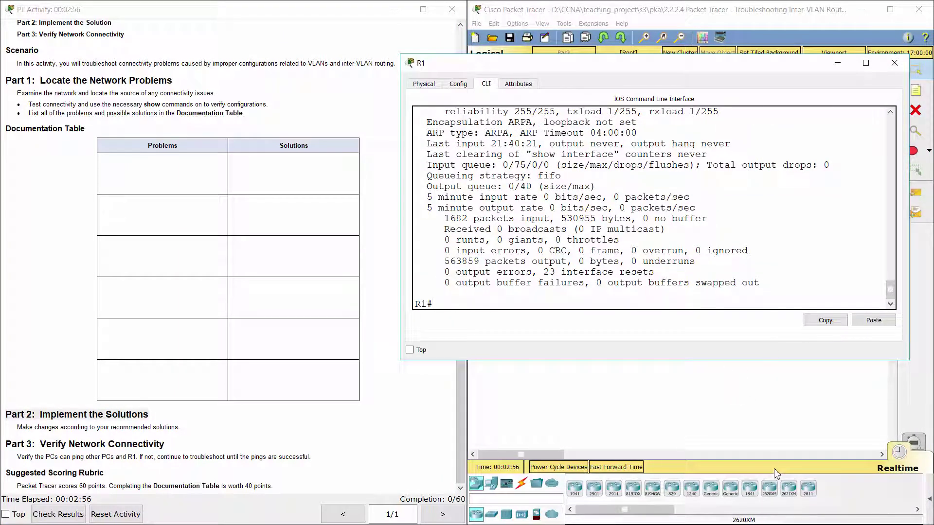
pyautogui.write('conf t')
pyautogui.press('Return')
pyautogui.write('int g0/')
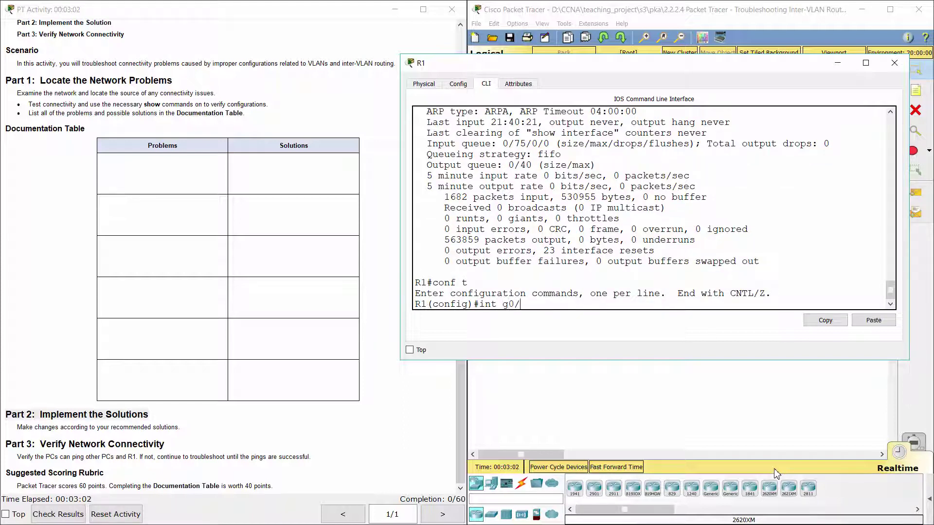
pyautogui.write('1.10')
pyautogui.press('Return')
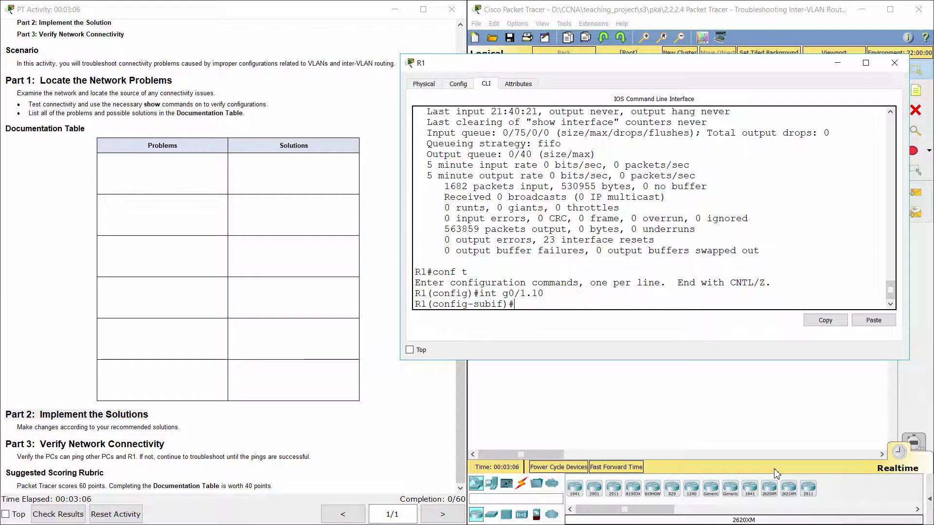
pyautogui.write('no shutdown')
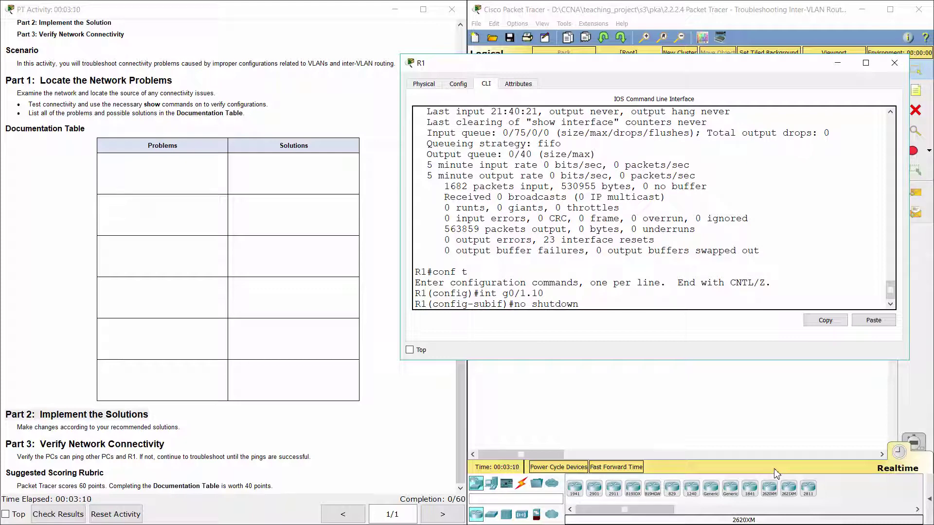
pyautogui.press('Return')
pyautogui.press('Return')
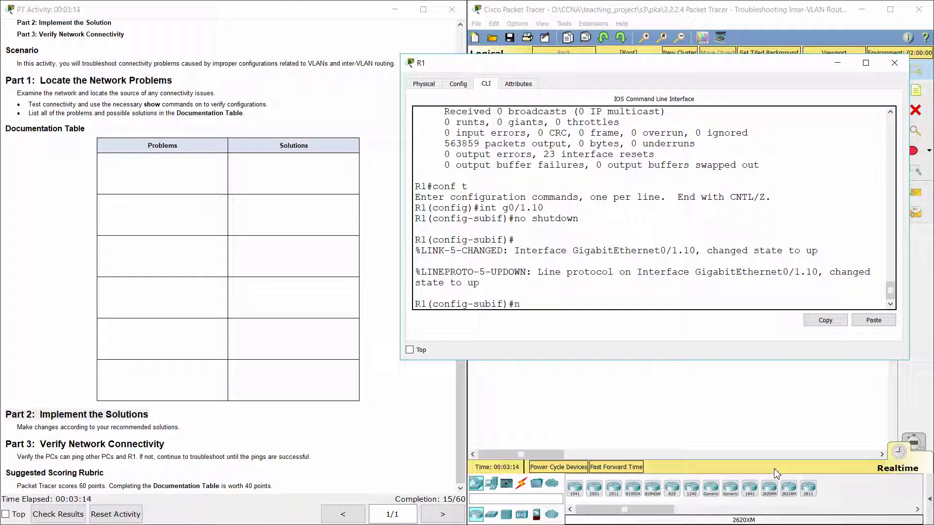
pyautogui.write('no encapsulatio')
pyautogui.write('n dot1q')
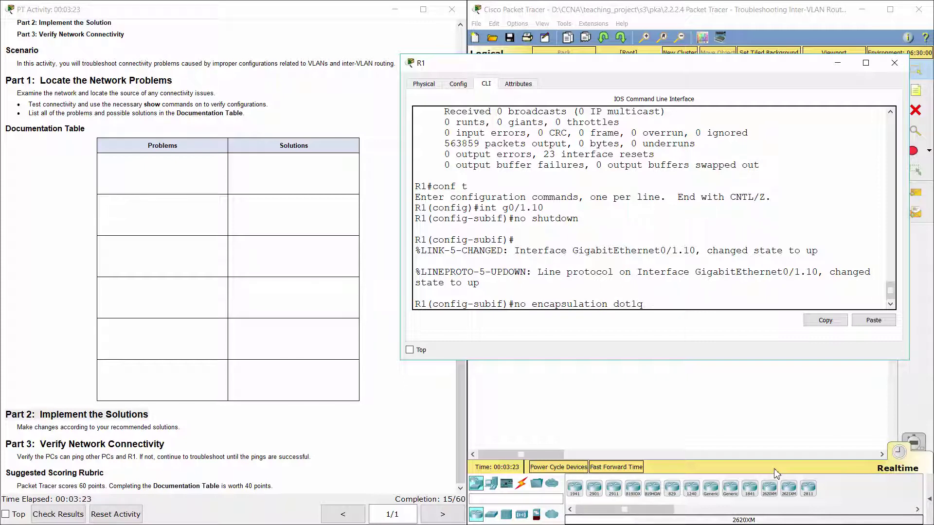
pyautogui.press('Return')
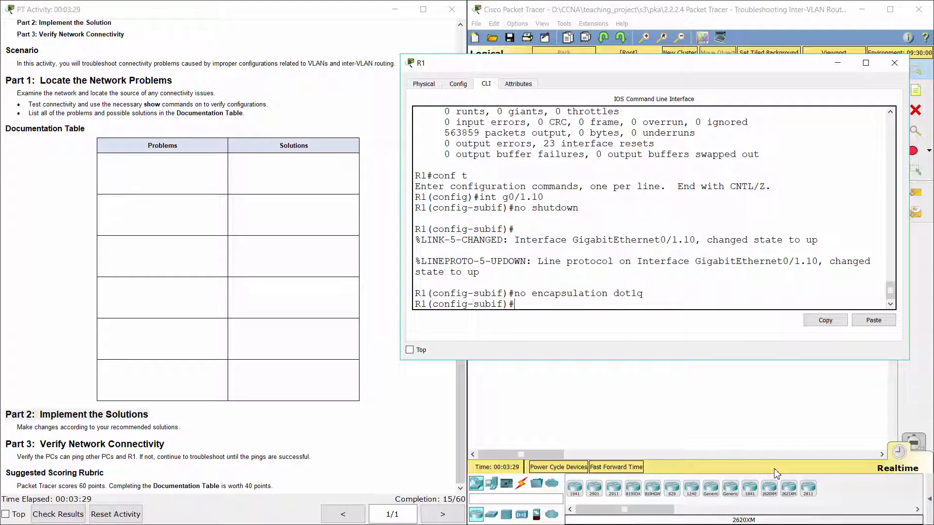
# Replace G0/1.30's encapsulation with encapsulation dot1q 30
pyautogui.write('int g0/1.30')
pyautogui.press('Return')
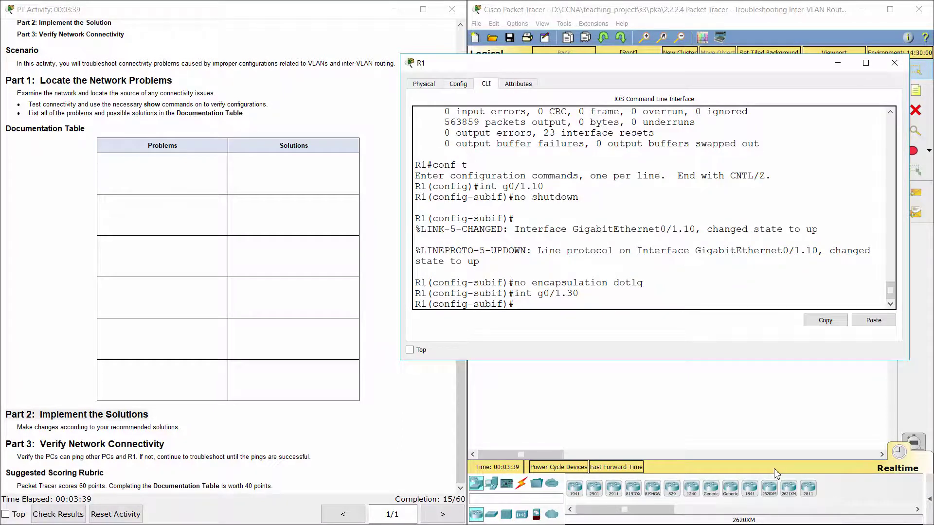
pyautogui.write('no en')
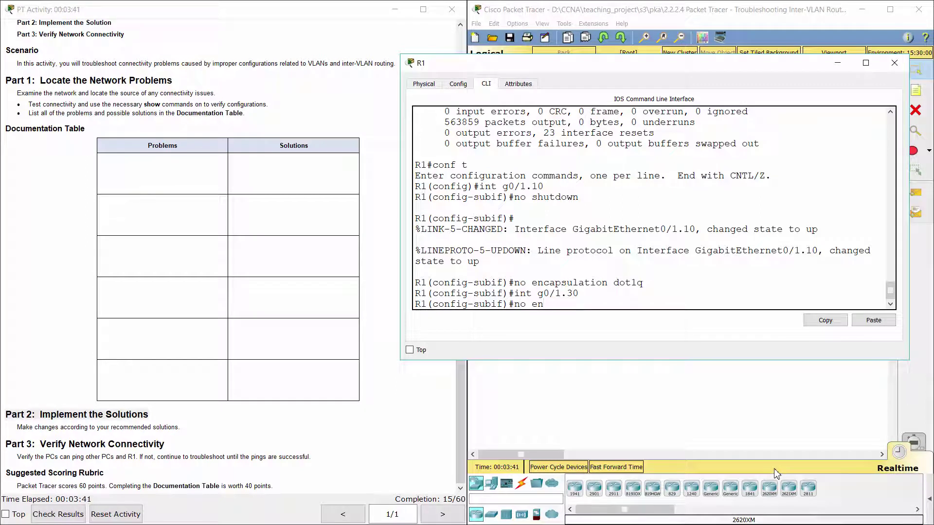
pyautogui.write('capsulation dot1q')
pyautogui.press('Return')
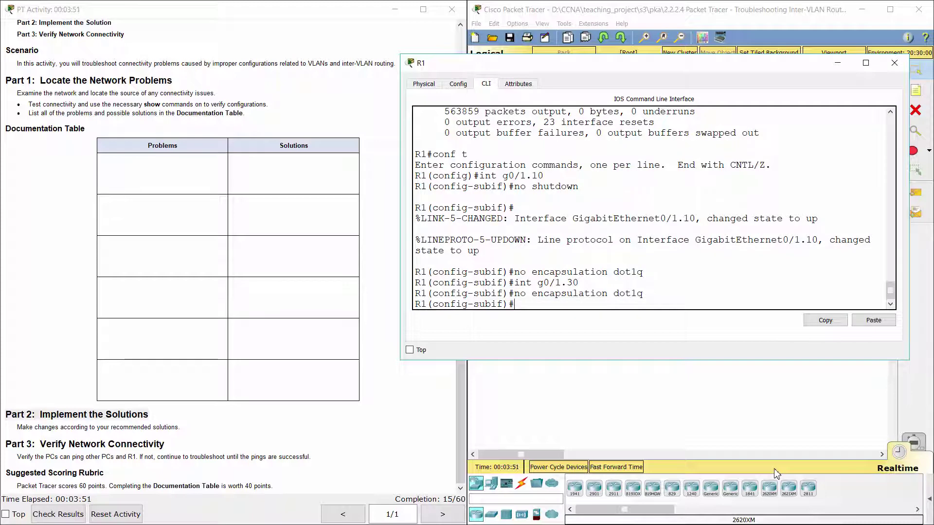
pyautogui.write('encapsulation dot1')
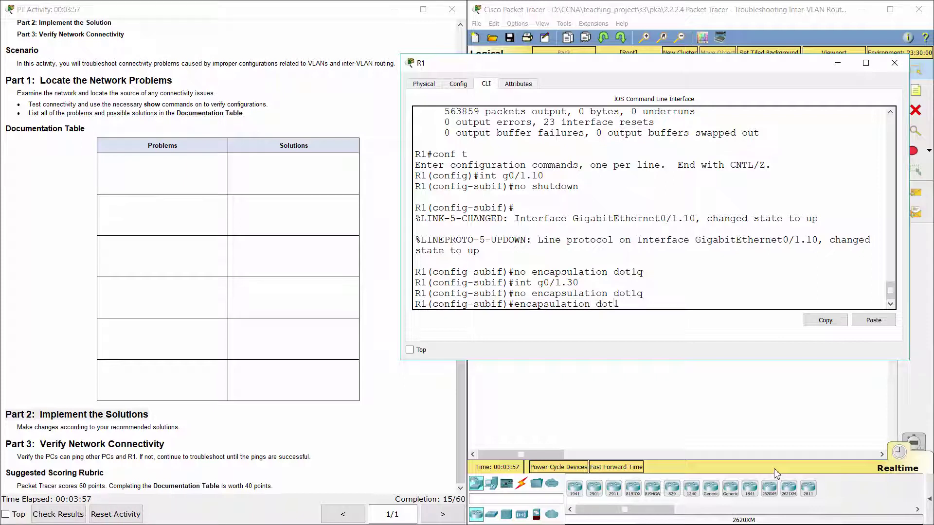
pyautogui.write('q 30')
pyautogui.press('Return')
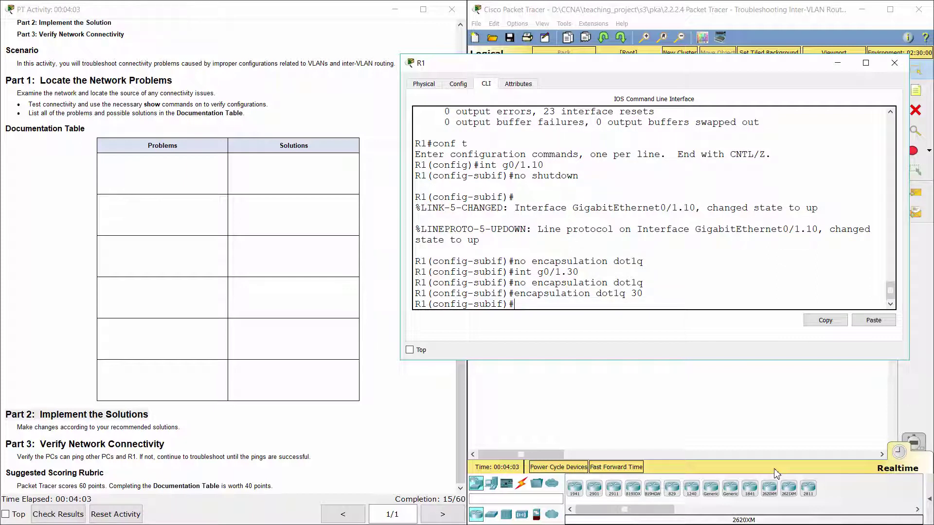
pyautogui.write('ip address')
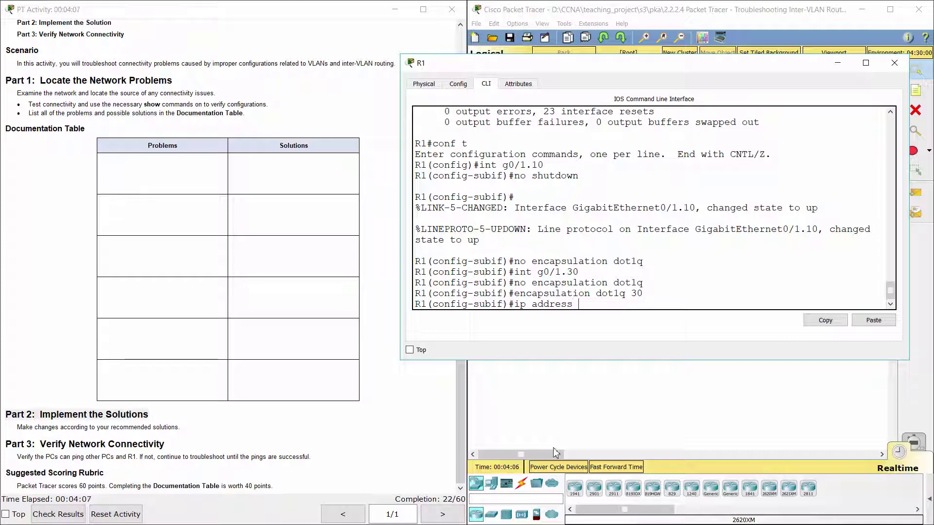
# Look up and assign 172.17.30.1 255.255.255.0 to G0/1.30 per the addressing table
pyautogui.click(256, 353)
pyautogui.scroll(3, 256, 353)
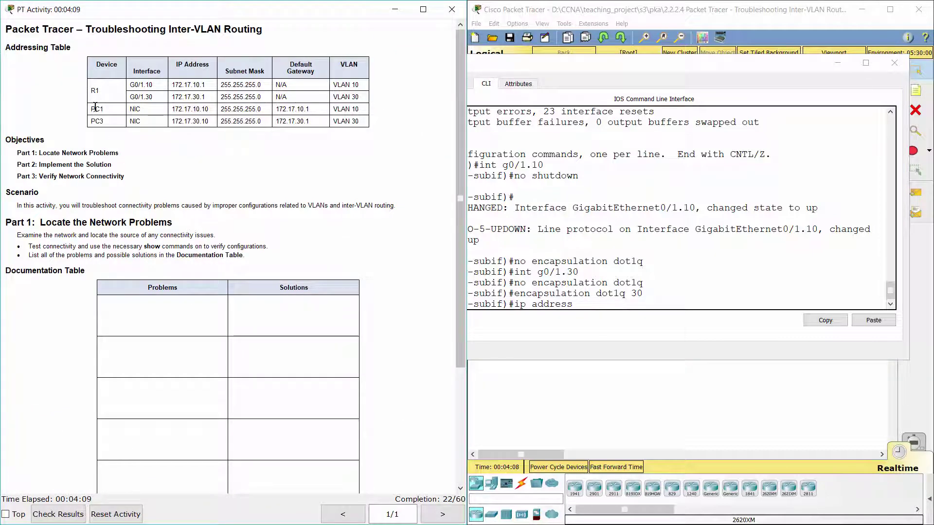
pyautogui.moveTo(135, 96); pyautogui.dragTo(266, 104)
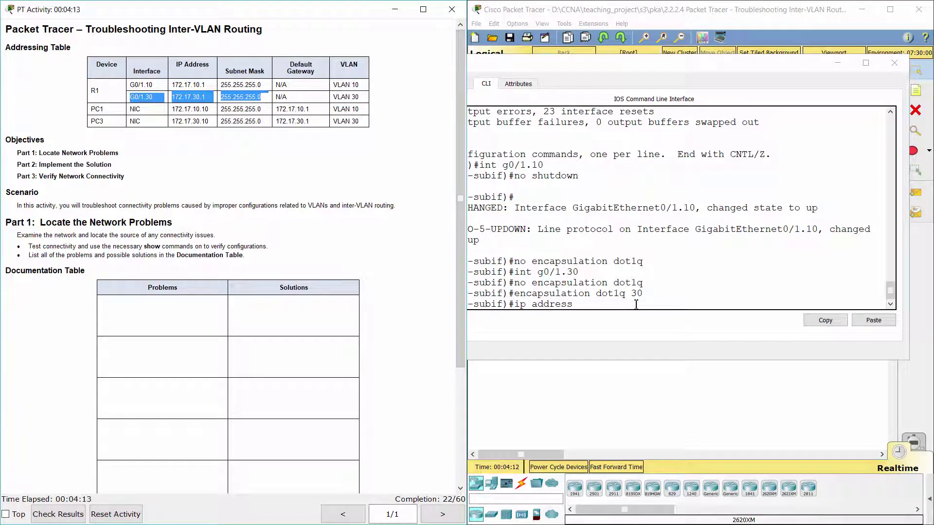
pyautogui.click(636, 302)
pyautogui.write('172.17.30.')
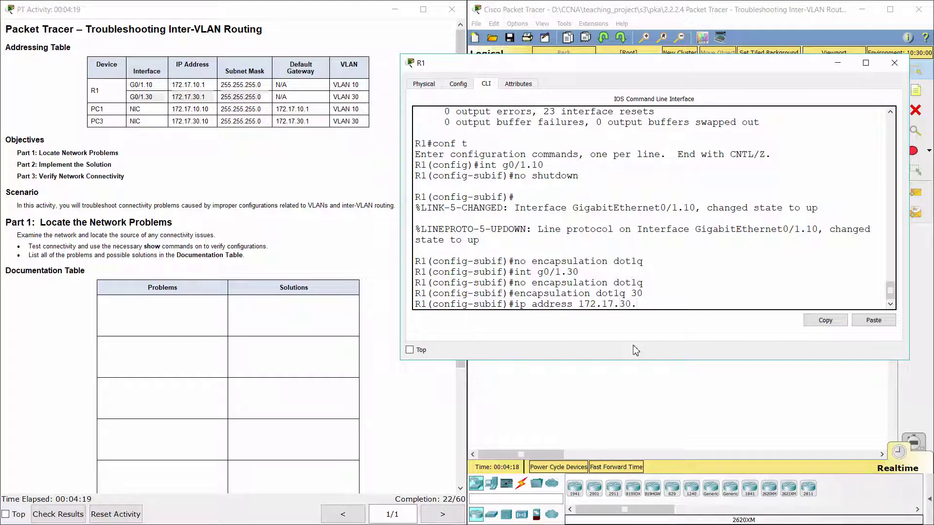
pyautogui.write('1 255.255.255.0')
pyautogui.press('Return')
pyautogui.write('int g0/')
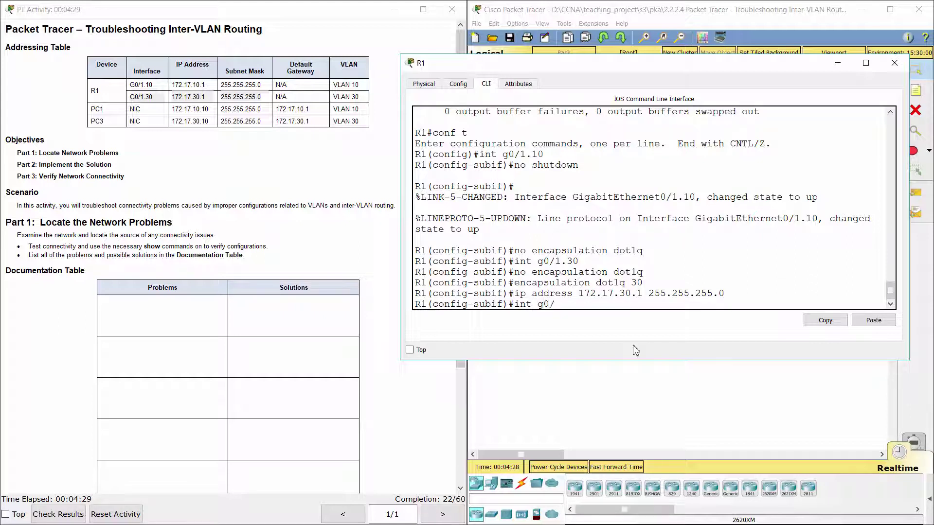
pyautogui.write('1.10')
# Tag G0/1.10 with dot1q 10 and assign it 172.17.10.1 255.255.255.0, checked against the table
pyautogui.press('Return')
pyautogui.write('enca')
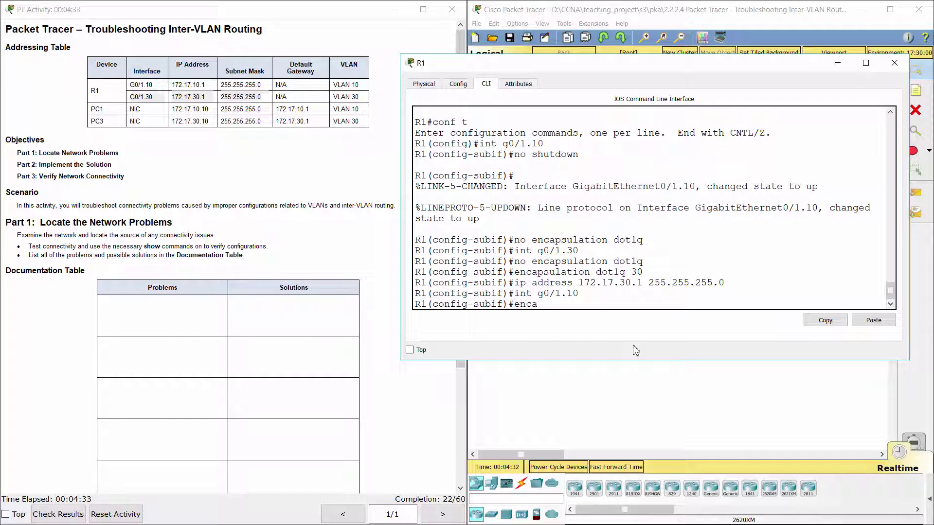
pyautogui.write('psulation dot1q 10')
pyautogui.press('Return')
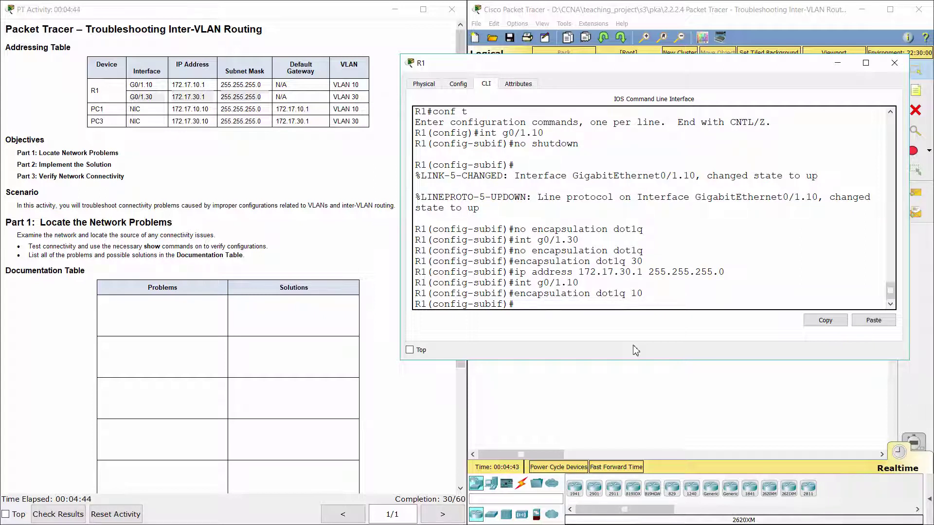
pyautogui.write('ip address 172.17.10.1')
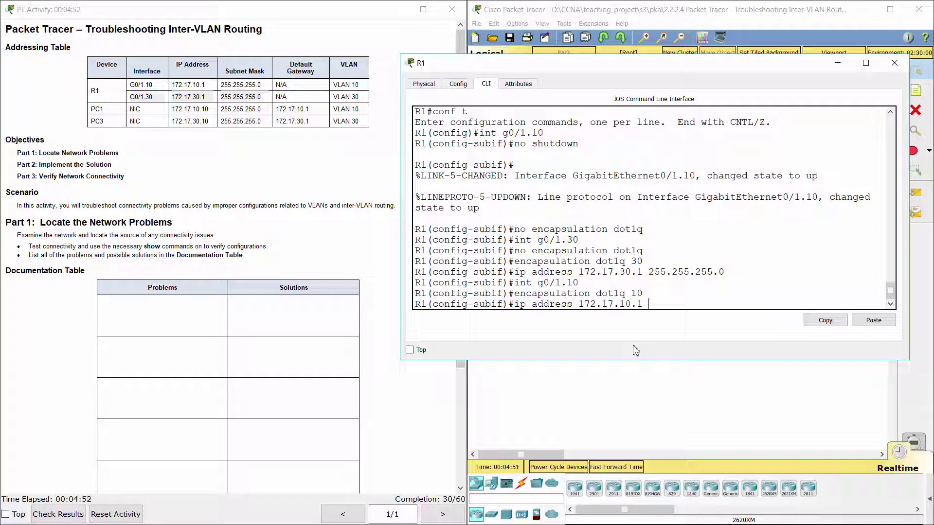
pyautogui.write(' 255.255.255.0')
pyautogui.moveTo(725, 305); pyautogui.dragTo(573, 294)
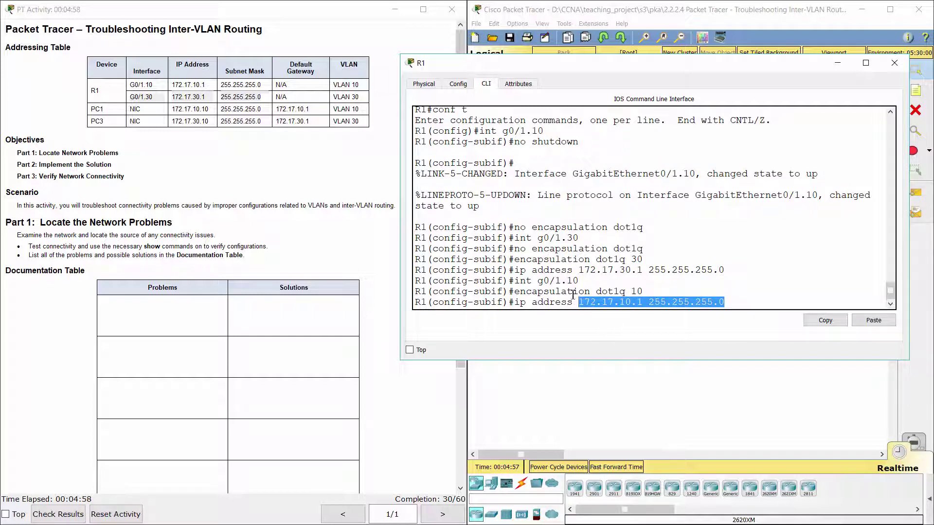
pyautogui.moveTo(269, 89); pyautogui.dragTo(132, 86)
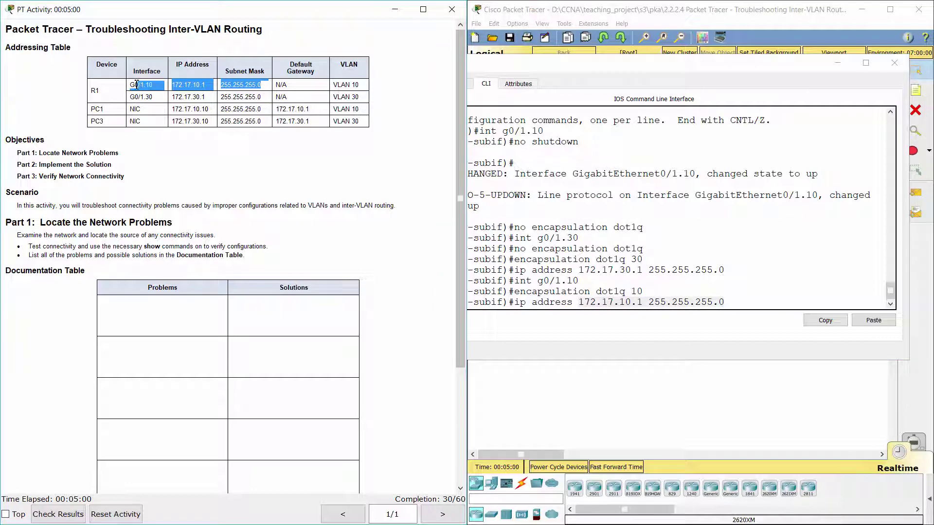
pyautogui.click(744, 308)
pyautogui.press('Return')
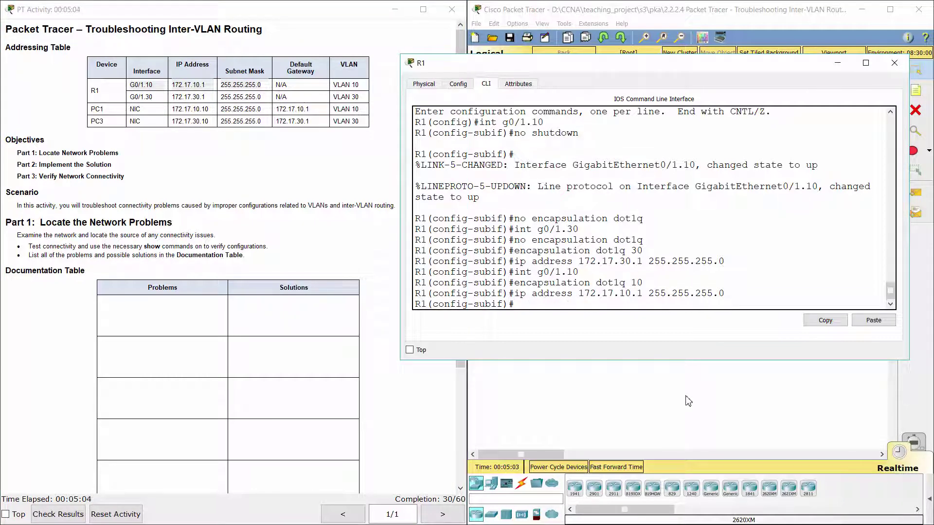
# On S1, enter conf t and set interface G0/1 to switchport mode trunk
pyautogui.click(651, 421)
pyautogui.click(648, 168)
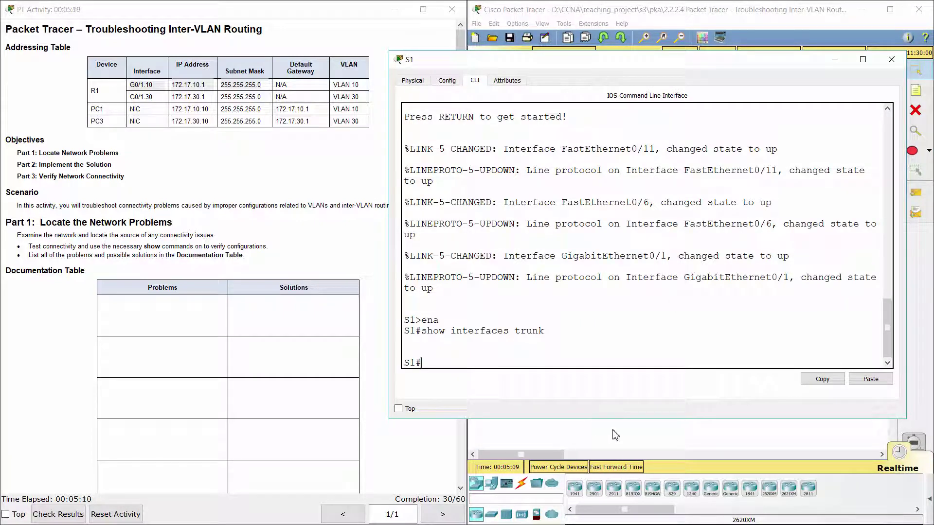
pyautogui.write('conf t')
pyautogui.press('Return')
pyautogui.write('int g0/1')
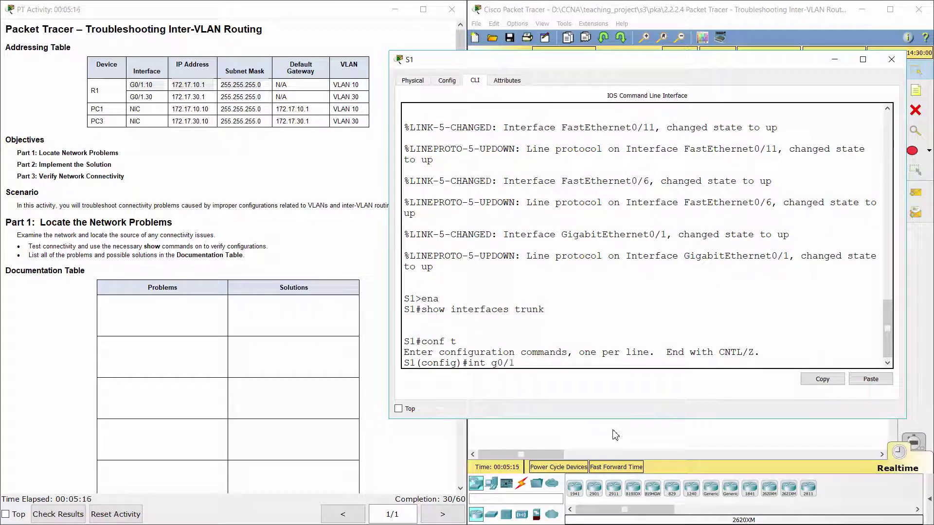
pyautogui.press('Return')
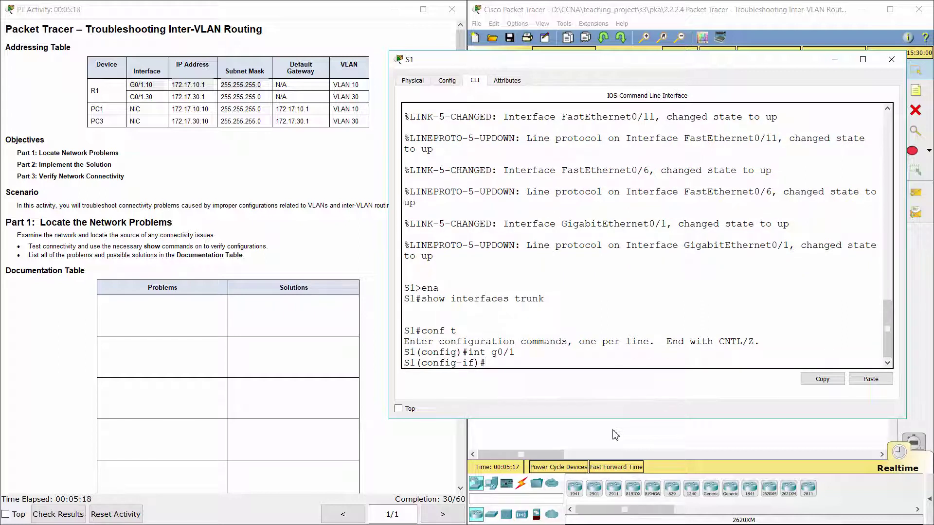
pyautogui.write('switchport mode')
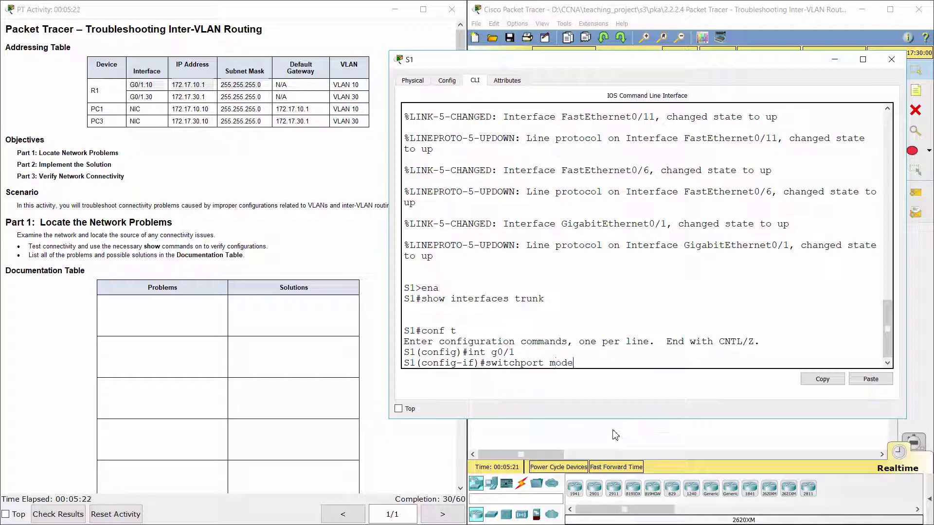
pyautogui.write(' trunk')
pyautogui.press('Return')
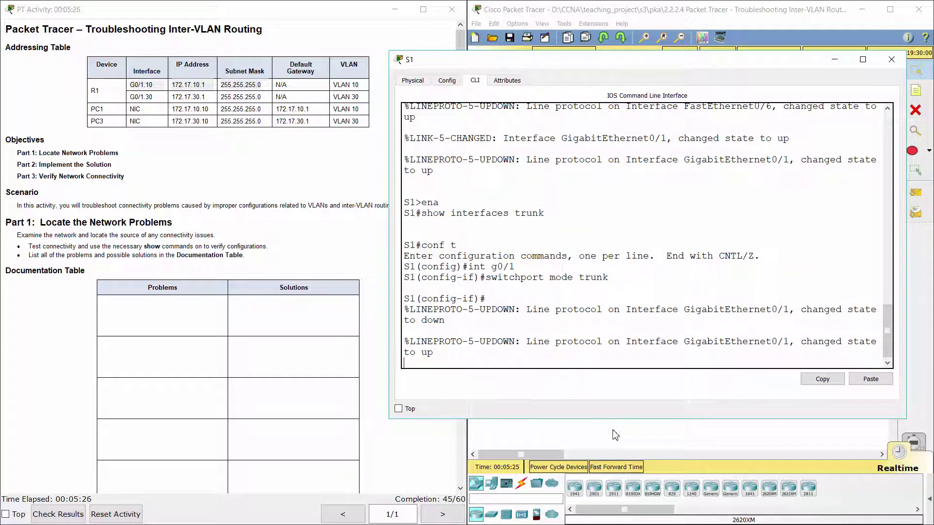
pyautogui.press('Return')
pyautogui.click(627, 430)
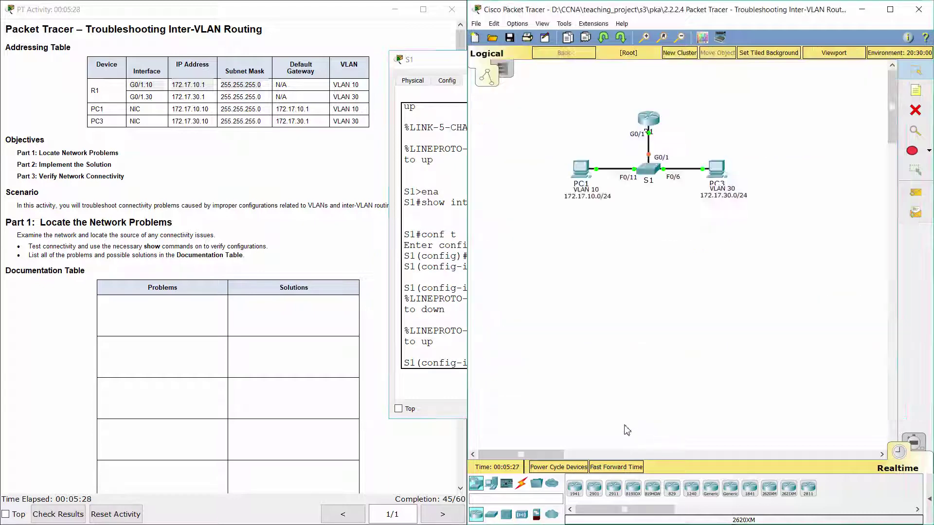
# Change PC3's Default Gateway to 172.17.30.1 in IP Configuration
pyautogui.click(728, 178)
pyautogui.click(448, 219)
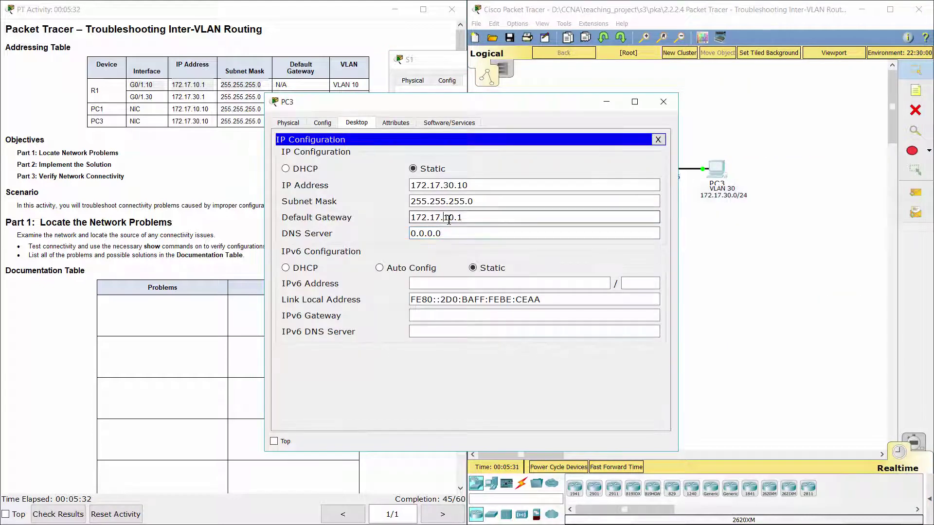
pyautogui.press('BackSpace')
pyautogui.write('3')
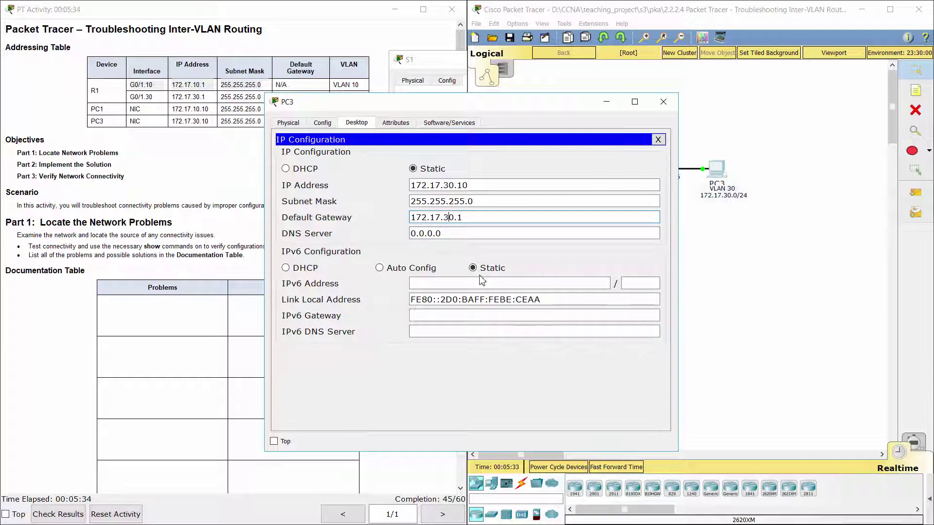
pyautogui.moveTo(466, 218); pyautogui.dragTo(392, 216)
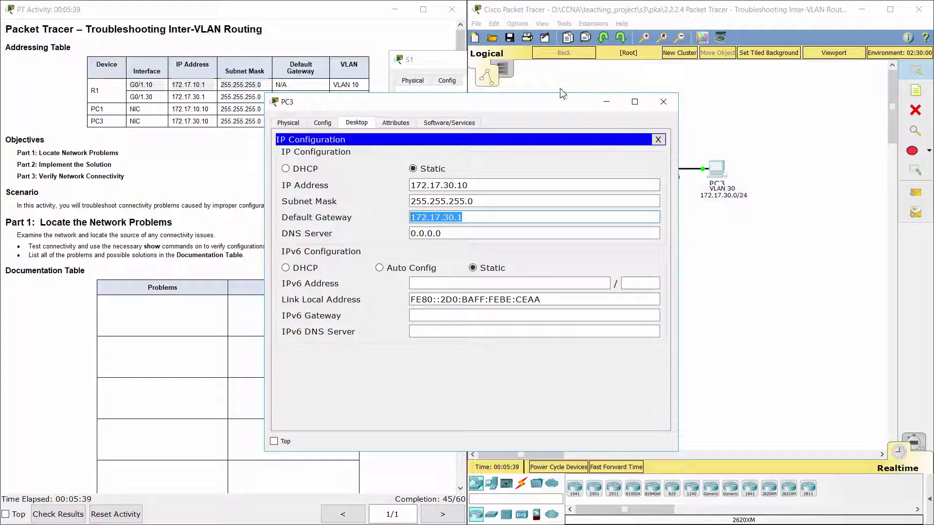
pyautogui.click(659, 139)
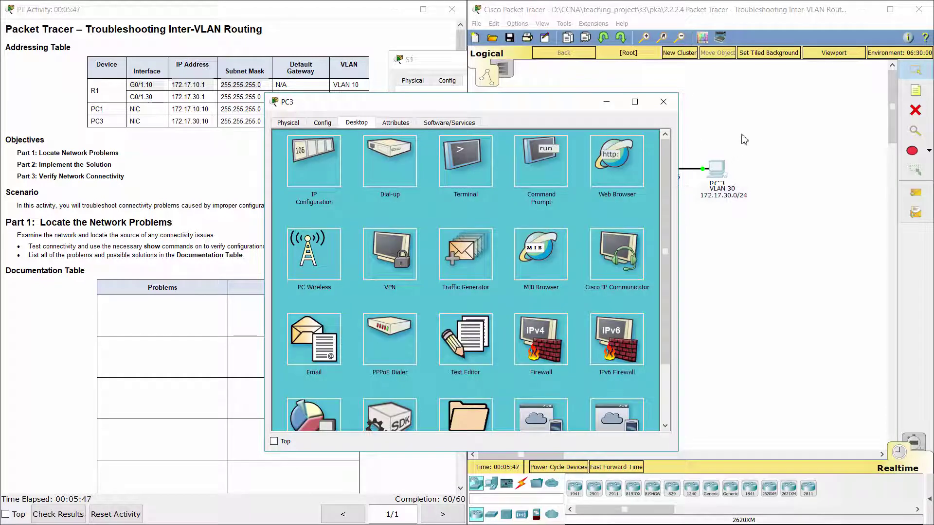
# Scroll the instructions to Part 3: Verify Network Connectivity
pyautogui.click(224, 136)
pyautogui.scroll(-3, 220, 175)
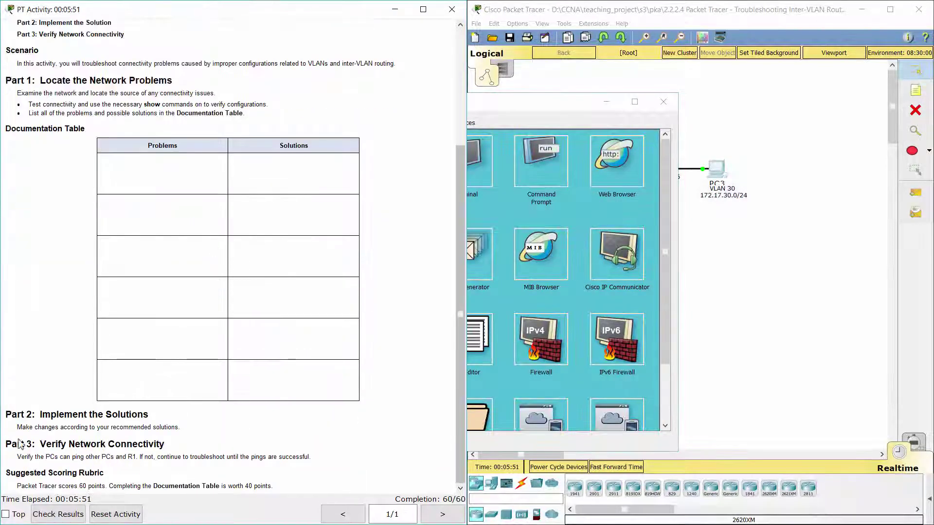
pyautogui.moveTo(9, 446); pyautogui.dragTo(174, 442)
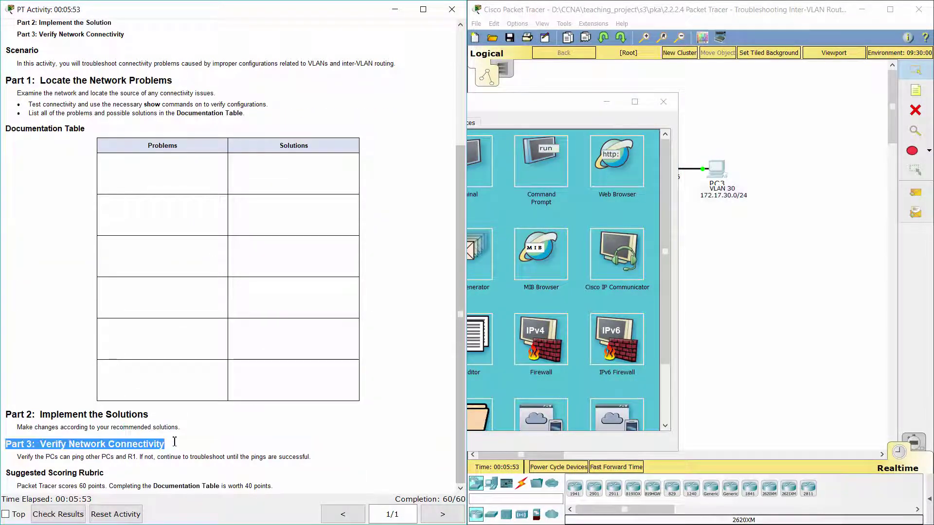
pyautogui.click(737, 298)
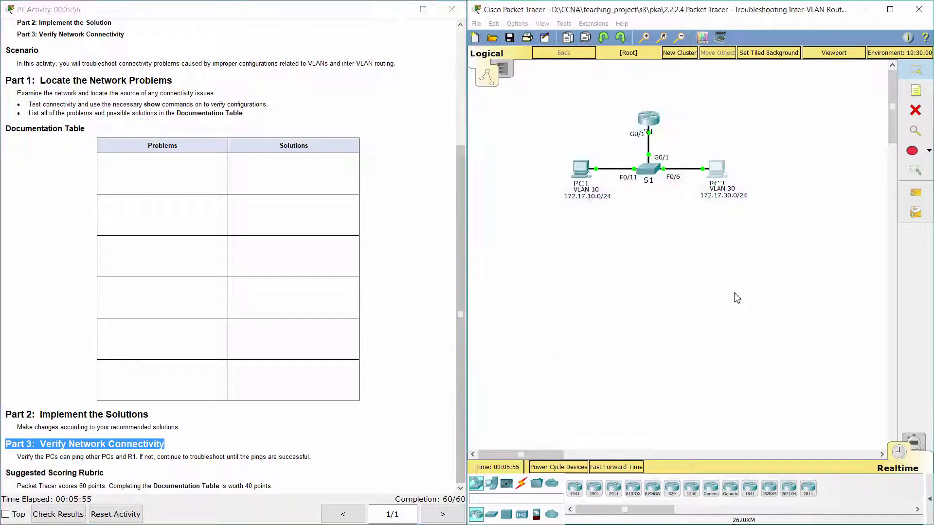
pyautogui.click(649, 117)
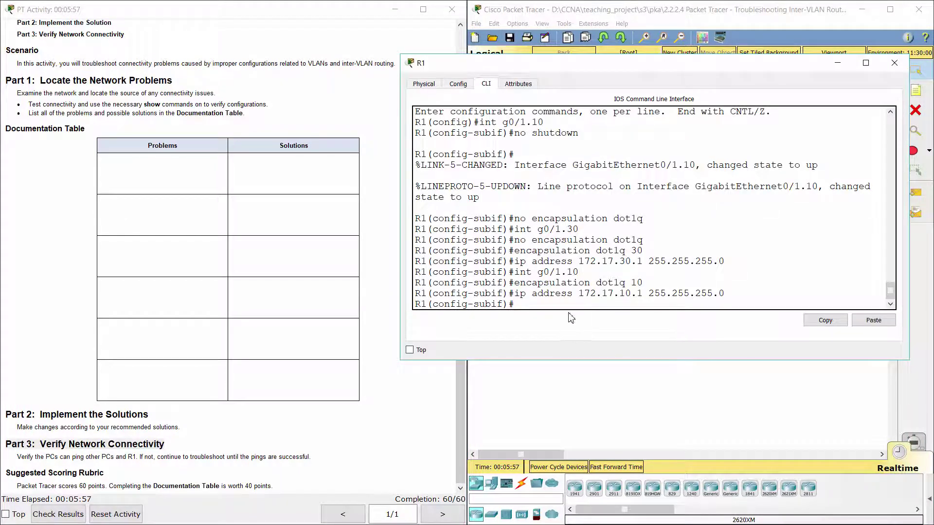
pyautogui.write('do show run')
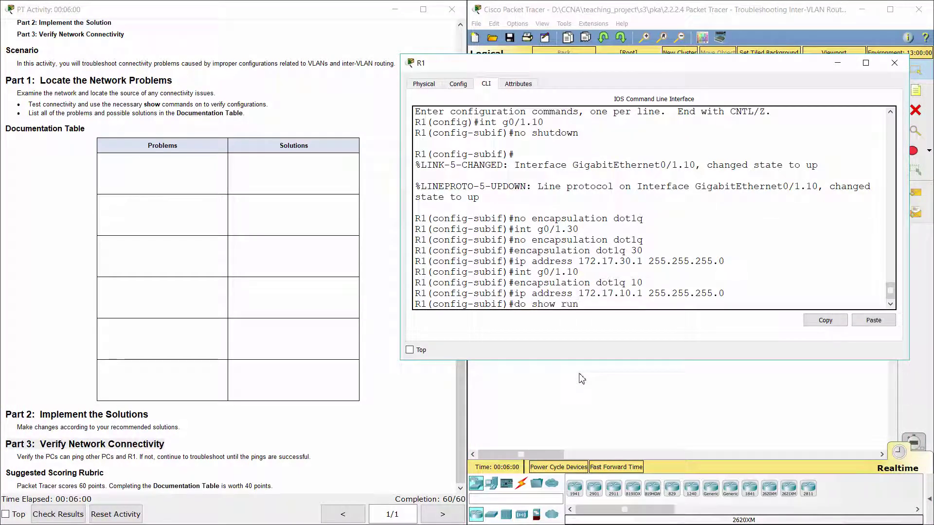
pyautogui.press('Return')
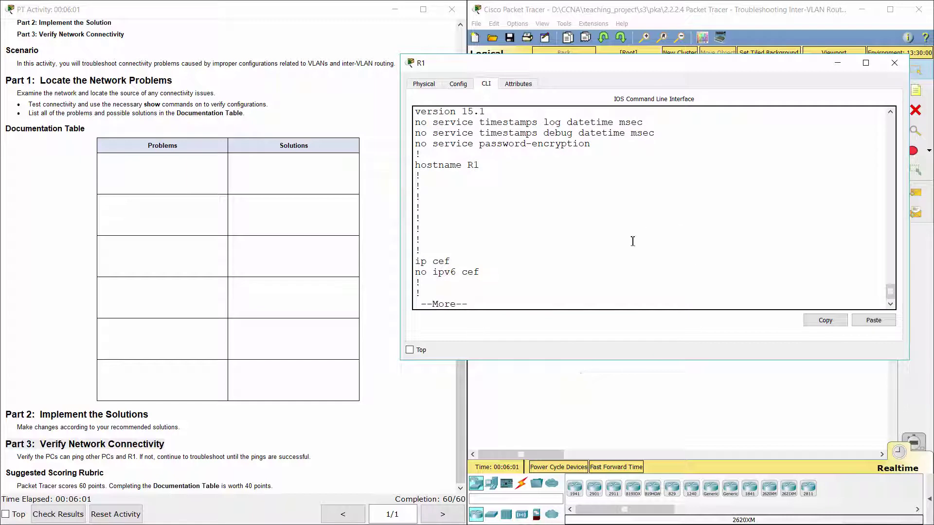
pyautogui.press('space')
pyautogui.press('space')
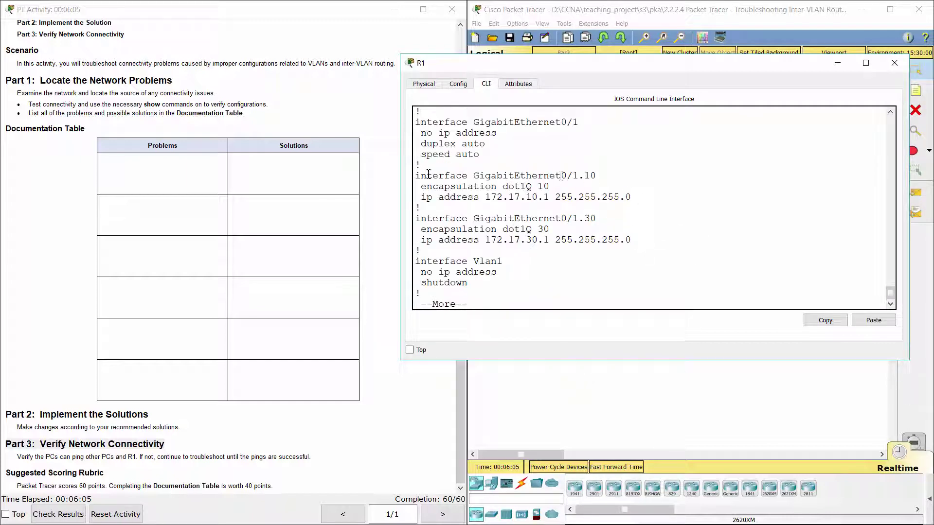
pyautogui.moveTo(416, 179); pyautogui.dragTo(640, 200)
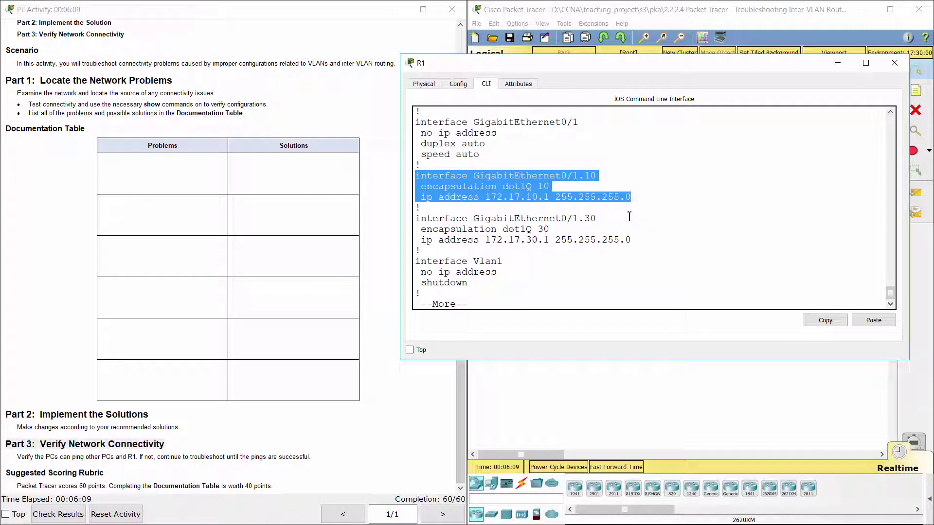
pyautogui.click(632, 216)
pyautogui.moveTo(416, 219); pyautogui.dragTo(635, 243)
pyautogui.click(632, 254)
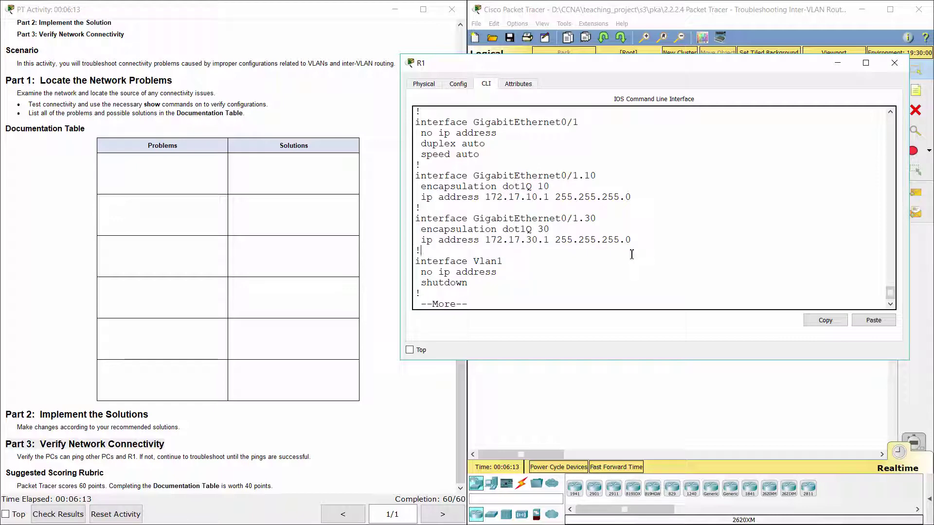
pyautogui.press('space')
pyautogui.click(811, 7)
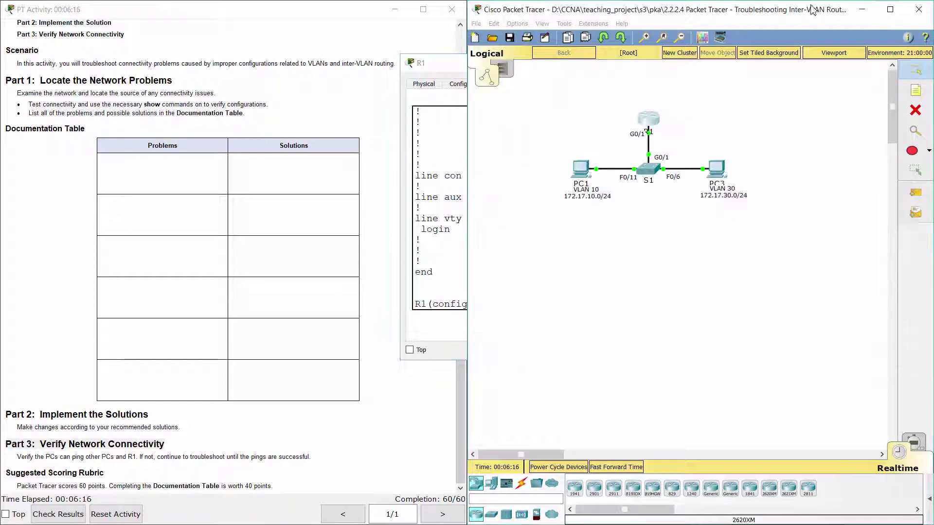
# Run do show run on S1 and page to GigabitEthernet0/1's switchport mode trunk lines
pyautogui.click(657, 169)
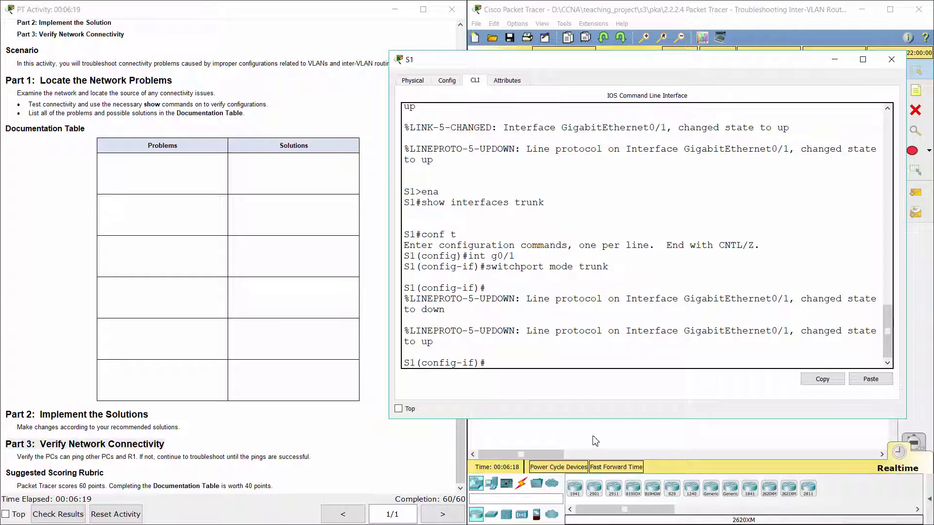
pyautogui.write('do show run')
pyautogui.press('Return')
pyautogui.press('space')
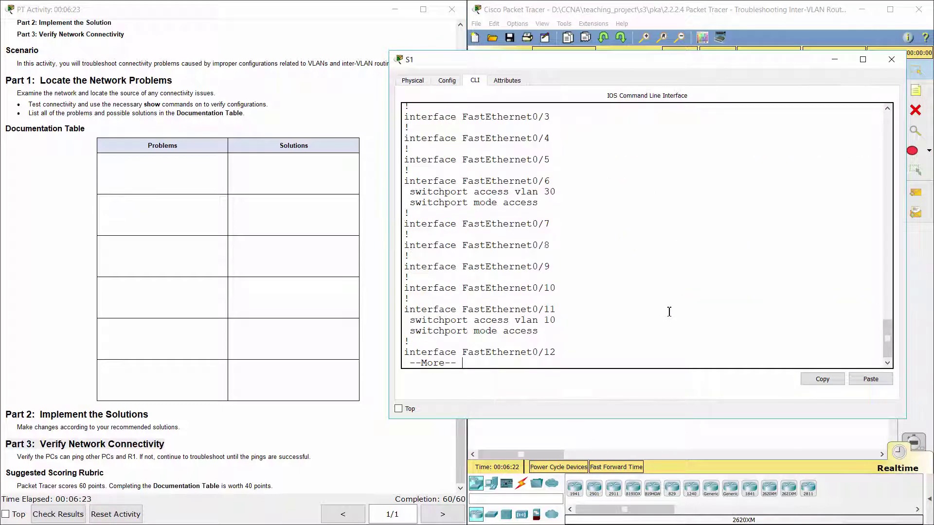
pyautogui.press('space')
pyautogui.press('space')
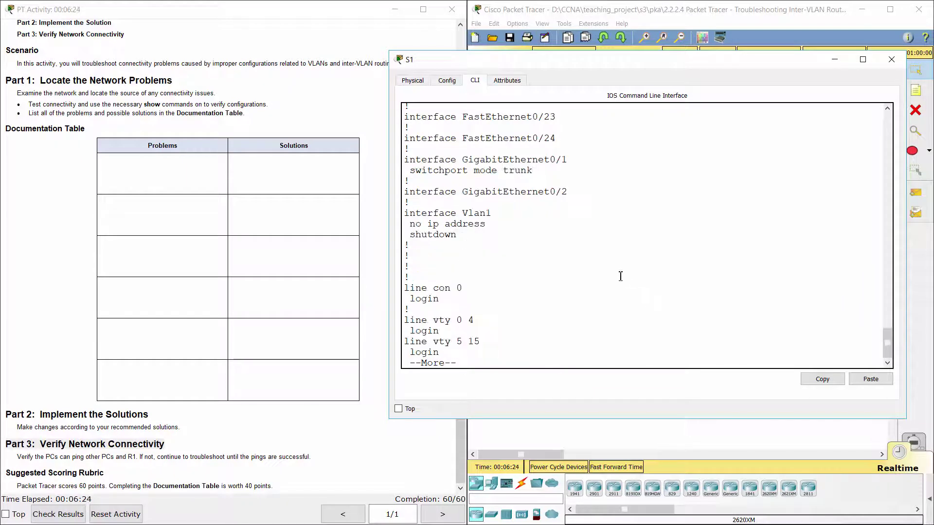
pyautogui.moveTo(405, 167); pyautogui.dragTo(564, 173)
# Open PC3's Command Prompt and find PC1's address, 172.17.10.10, in the addressing table
pyautogui.click(571, 434)
pyautogui.click(721, 173)
pyautogui.click(551, 163)
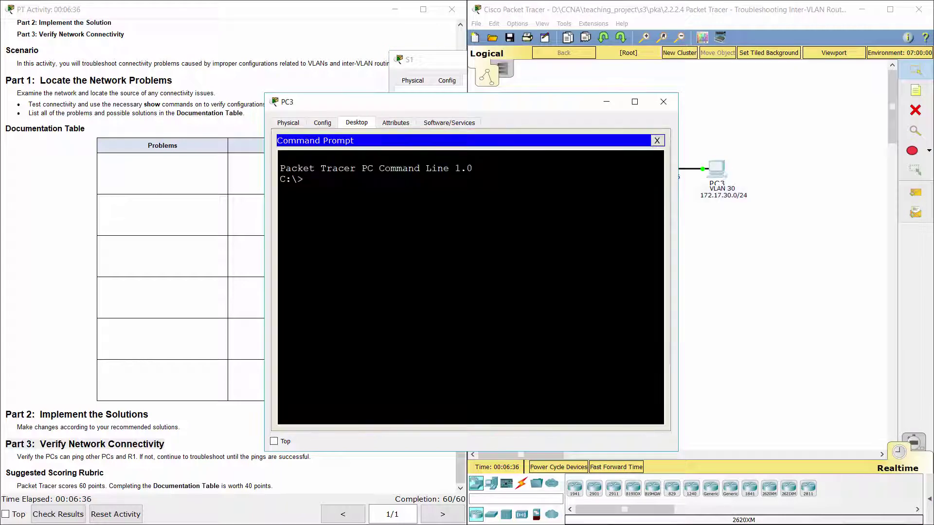
pyautogui.scroll(3, 222, 262)
pyautogui.click(94, 109)
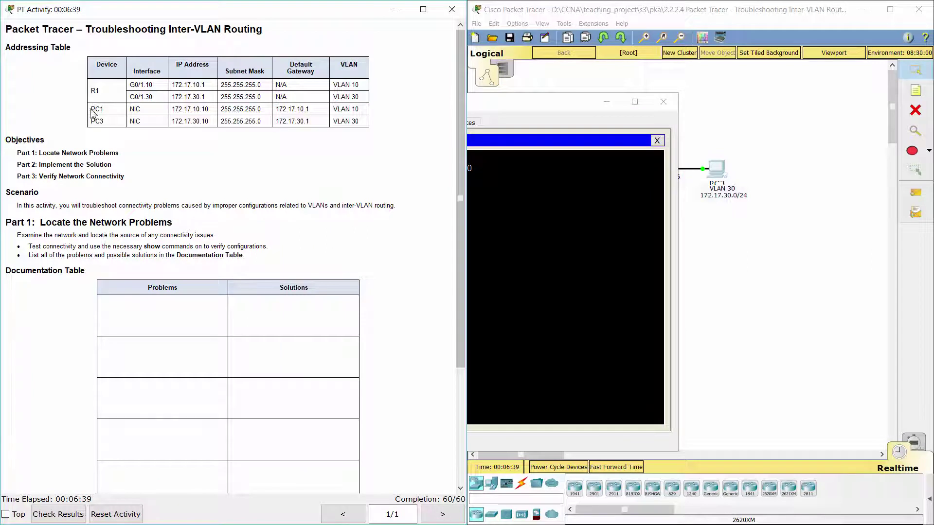
pyautogui.moveTo(94, 109); pyautogui.dragTo(221, 109)
pyautogui.hotkey('alt', 'Tab')
# Run ping 172.17.10.10 from PC3 while fast-forwarding the simulation time
pyautogui.write('ping')
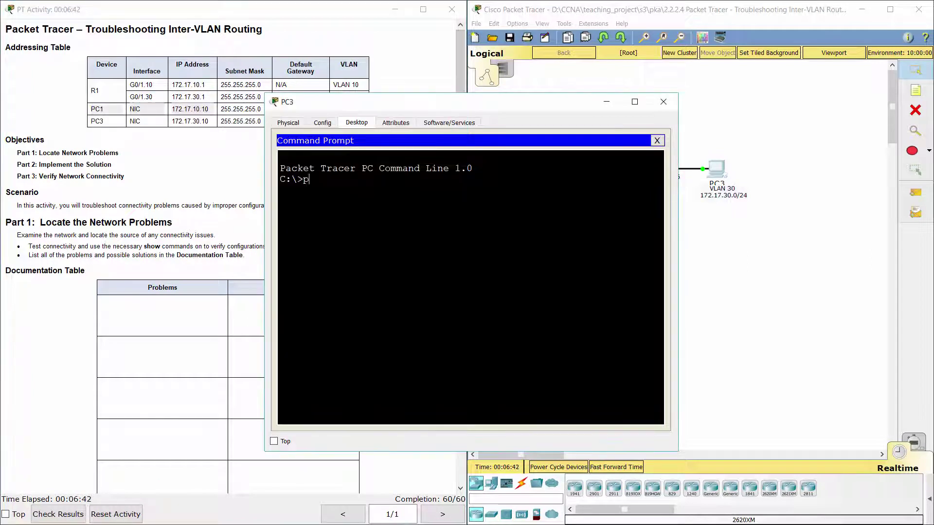
pyautogui.write(' 172.17.10.10')
pyautogui.click(747, 326)
pyautogui.click(627, 467)
pyautogui.click(627, 467)
pyautogui.hotkey('alt', 'Tab')
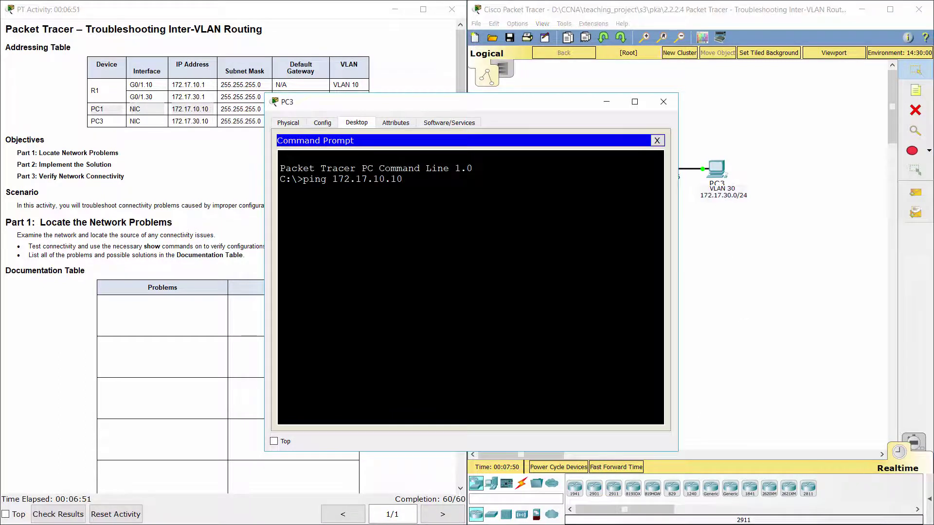
pyautogui.press('Return')
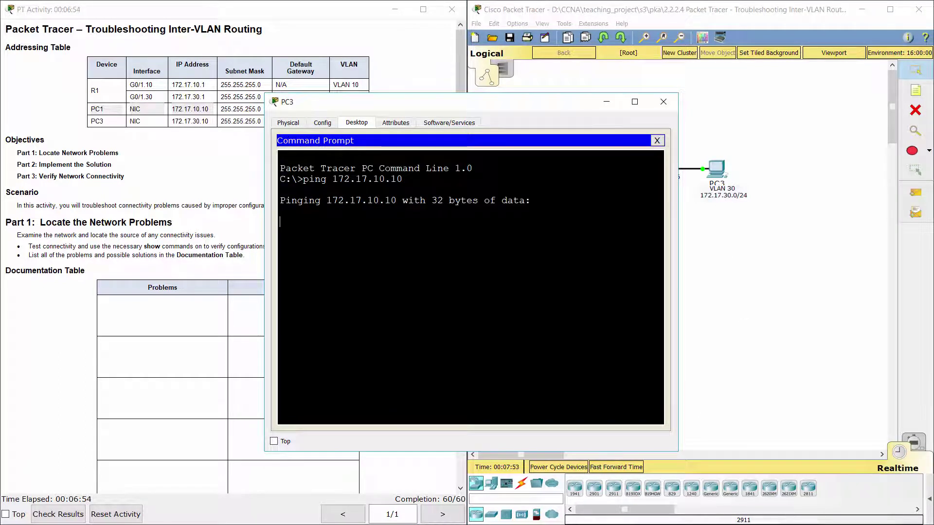